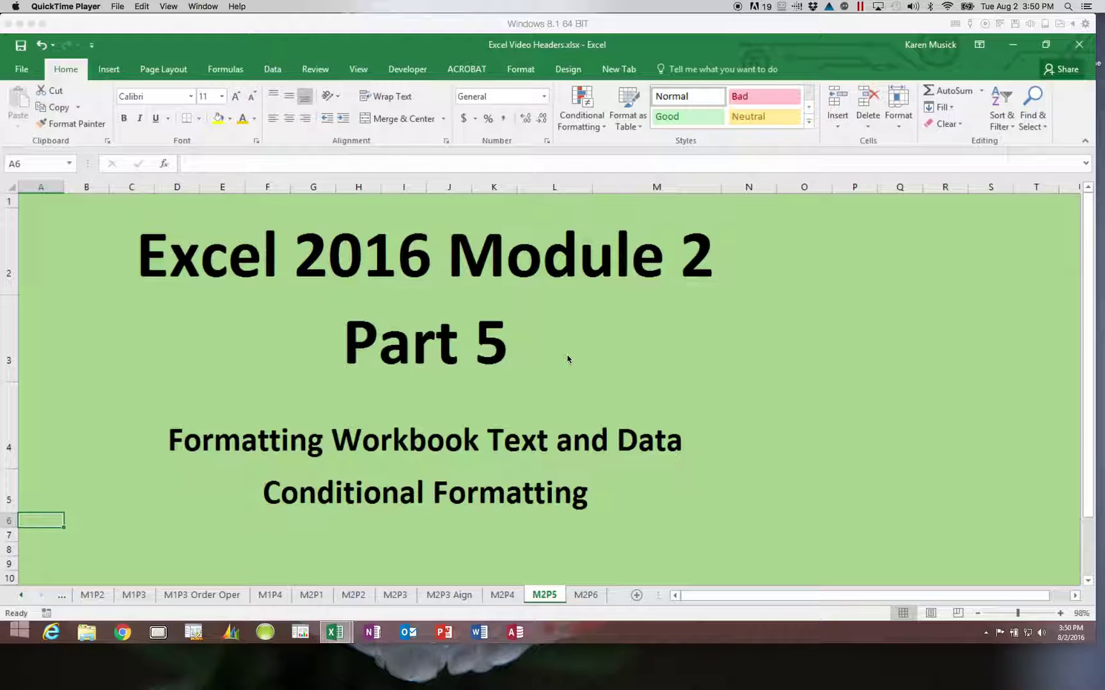
# Close the Excel Video Headers workbook to return to Morning.xlsx
pyautogui.click(25, 71)
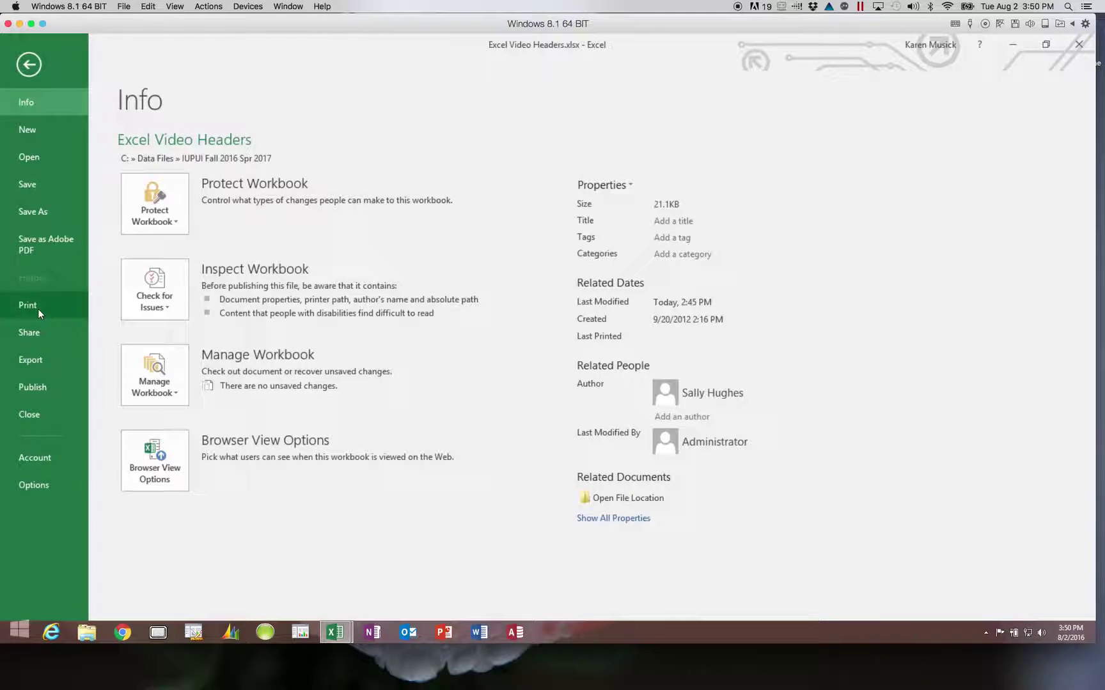
pyautogui.click(37, 414)
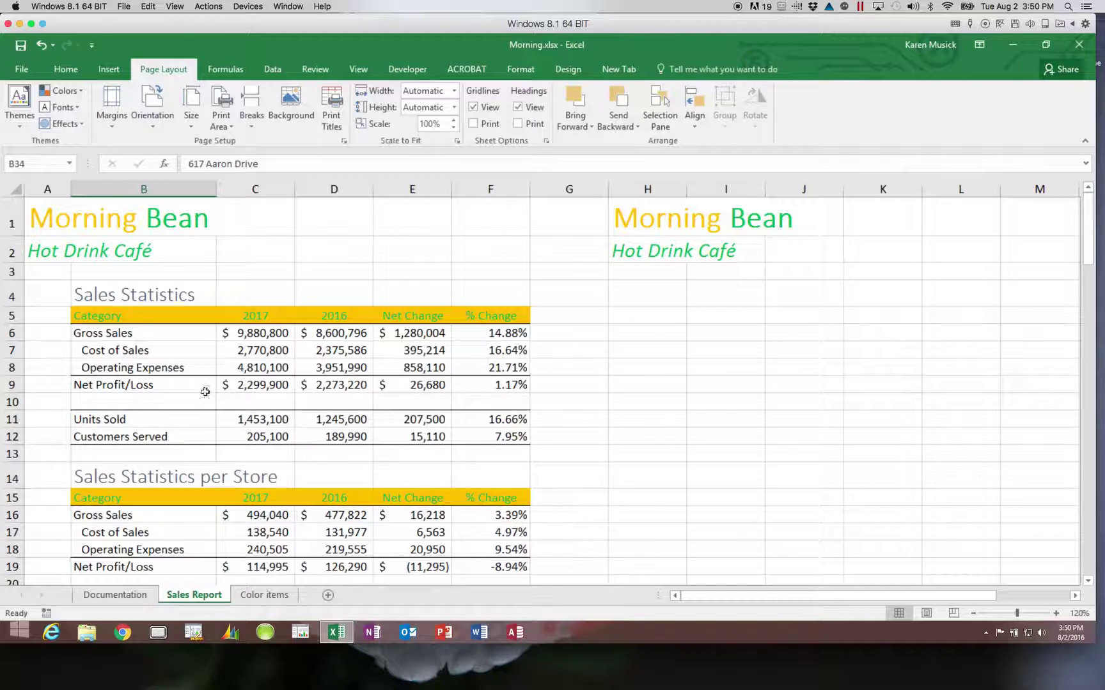
# Highlight values below 0 in E6:F12 with Light Red Fill with Dark Red Text
pyautogui.click(409, 333)
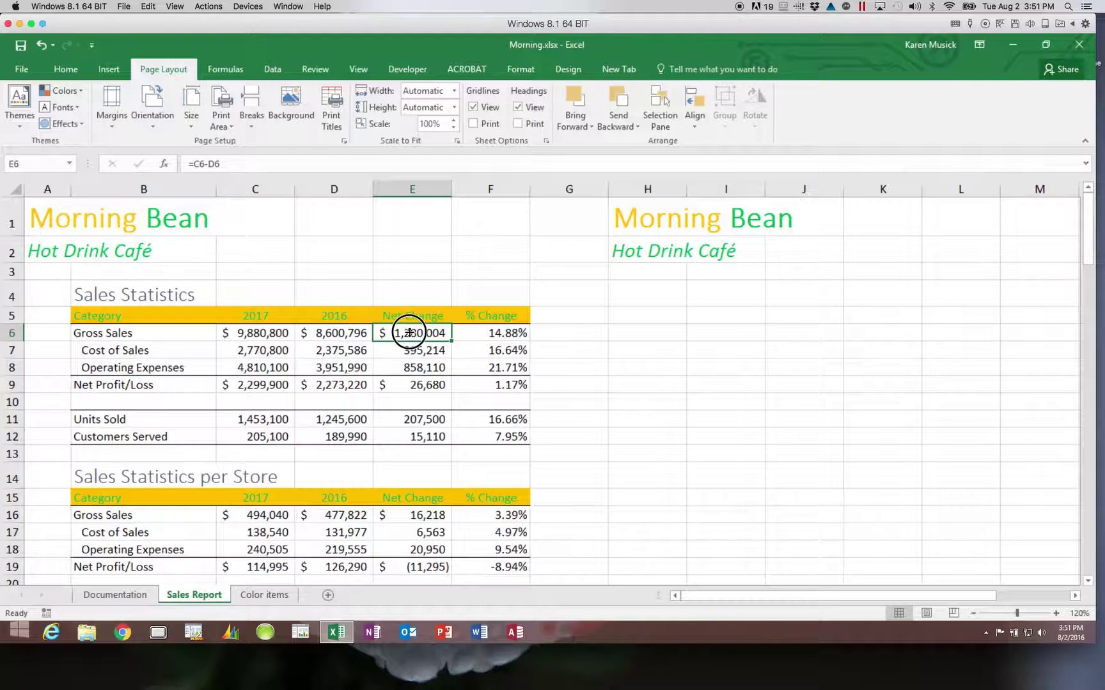
pyautogui.moveTo(409, 332); pyautogui.dragTo(489, 443)
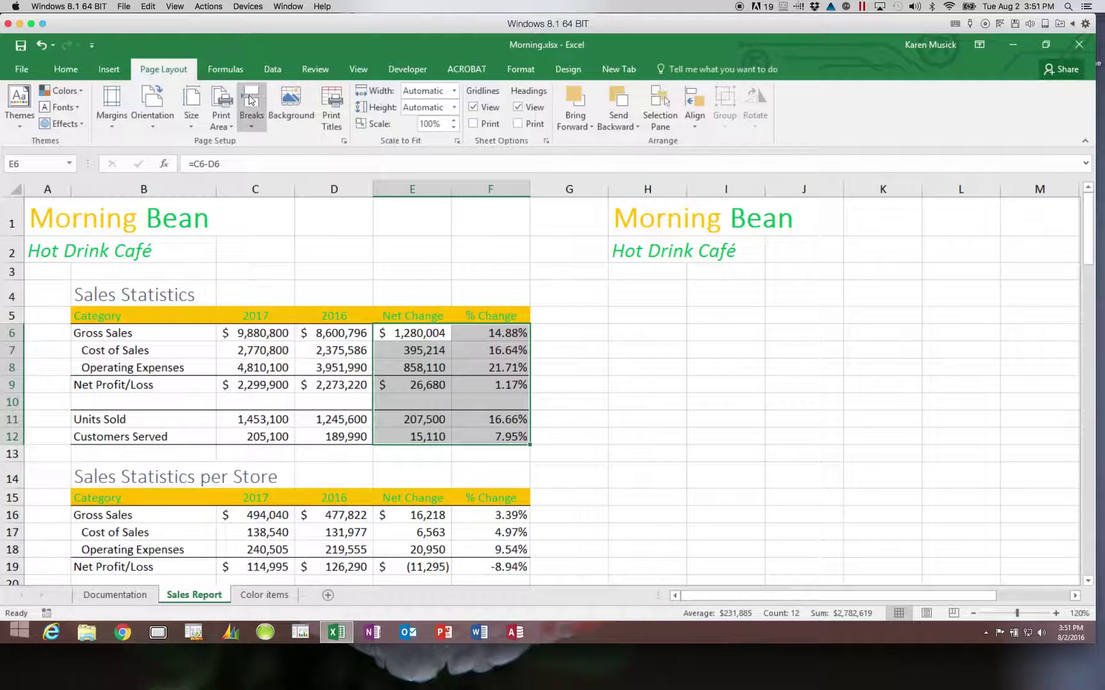
pyautogui.click(66, 70)
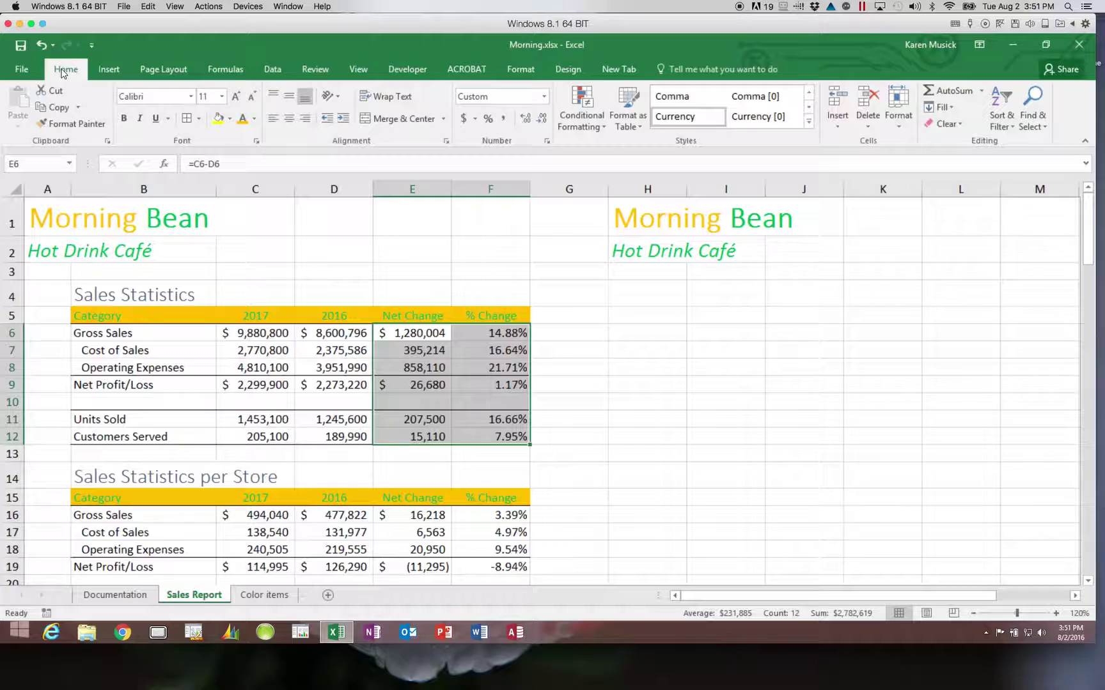
pyautogui.click(581, 123)
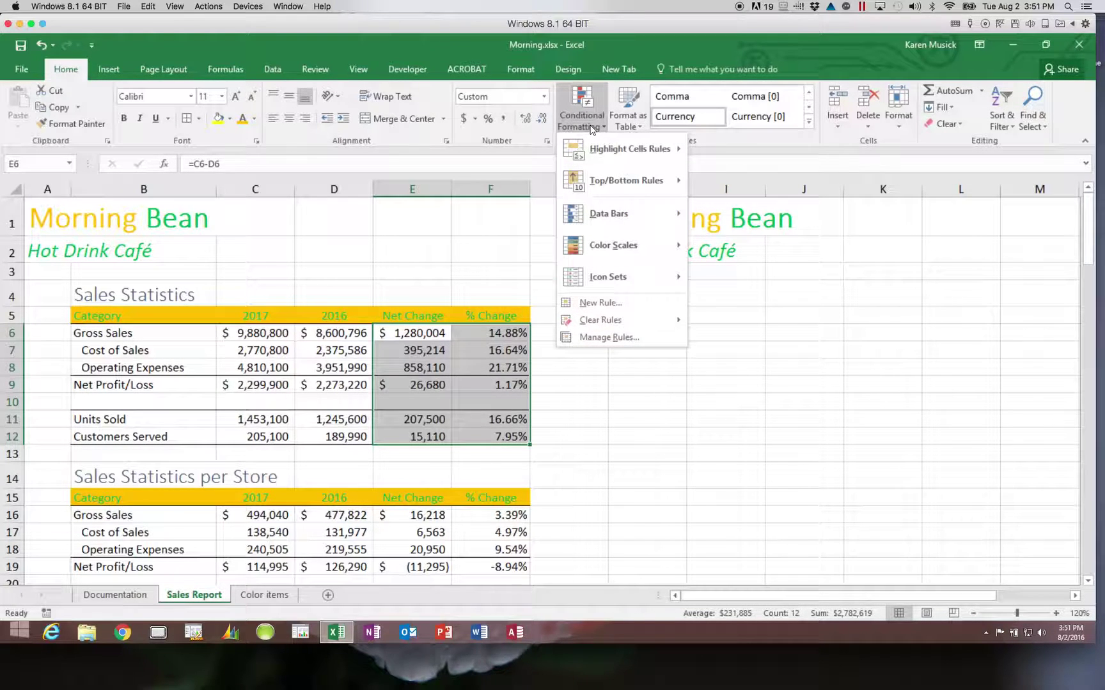
pyautogui.moveTo(611, 153)
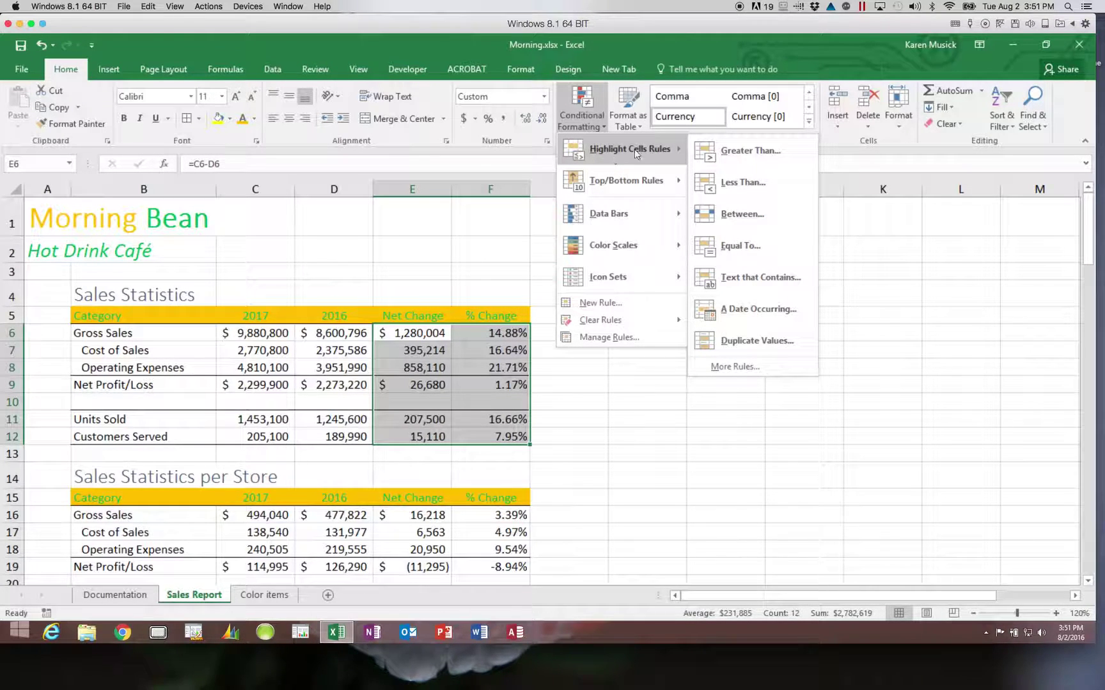
pyautogui.click(722, 182)
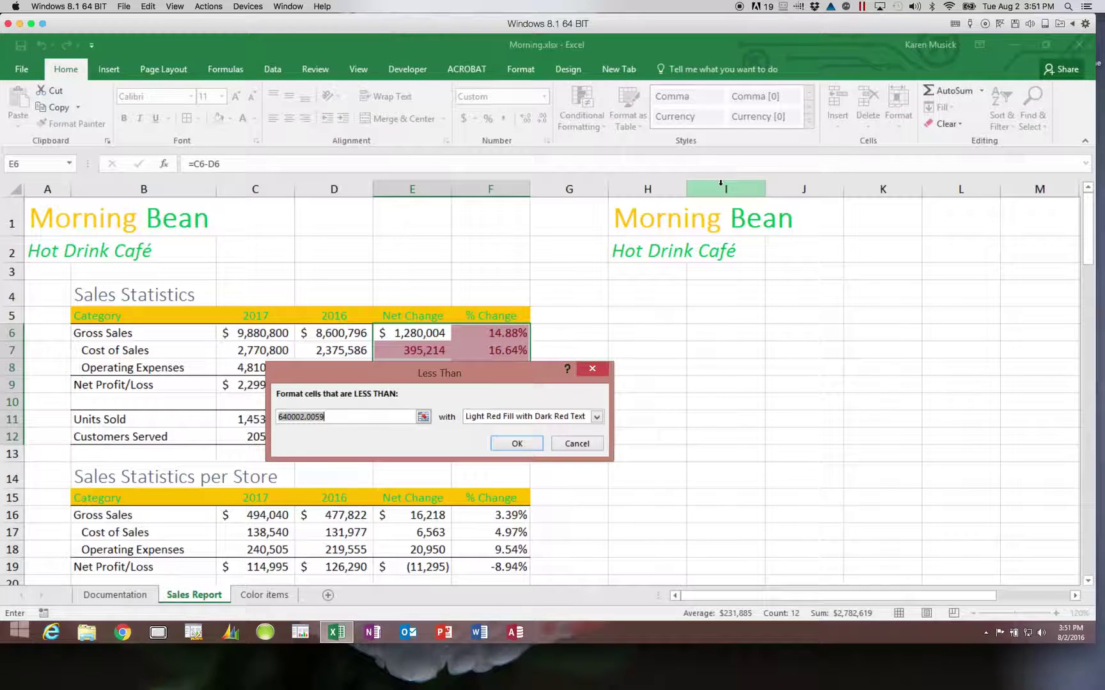
pyautogui.write('0')
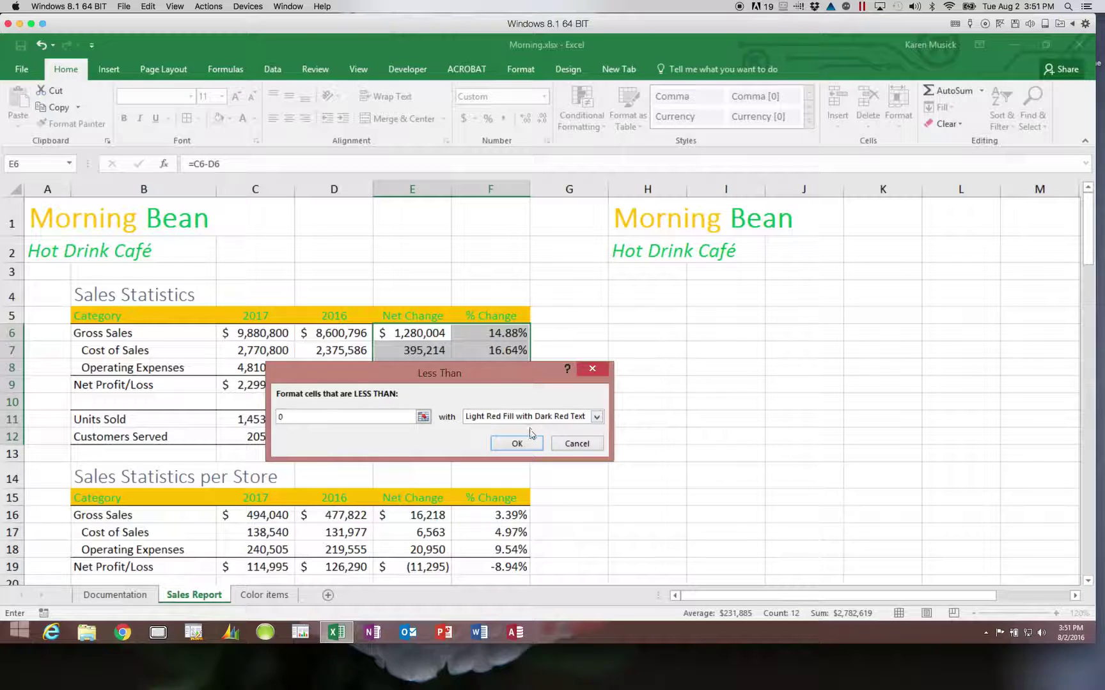
pyautogui.click(519, 444)
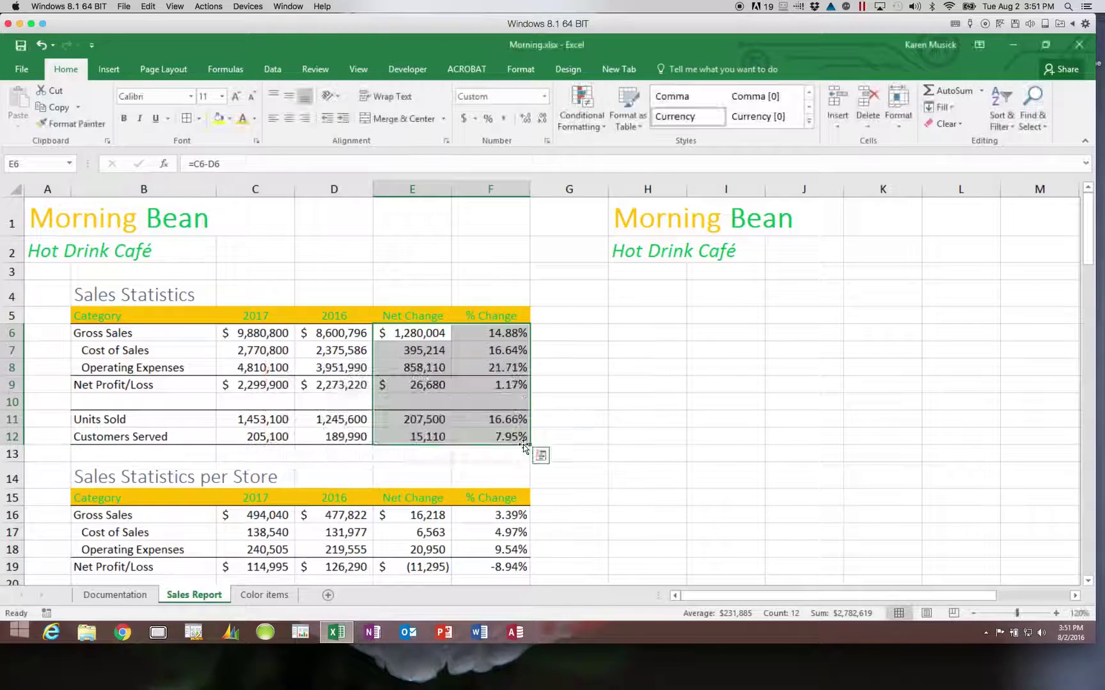
pyautogui.click(1087, 581)
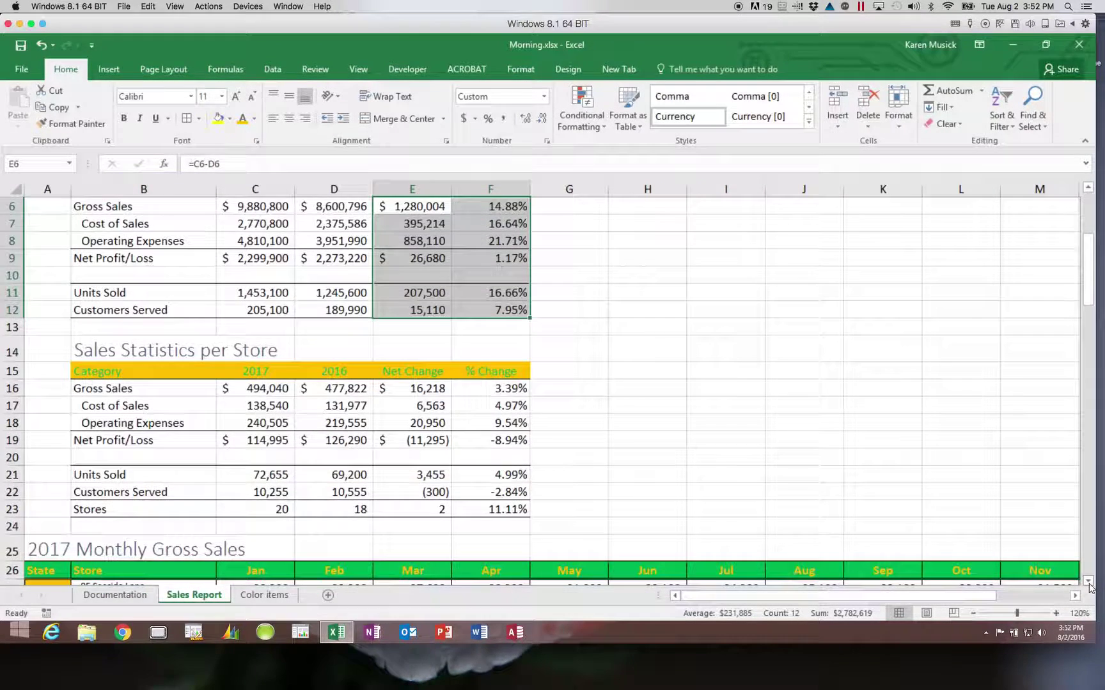
# Apply a Less Than 0 light red rule to the per-store change range E16:F22
pyautogui.click(400, 391)
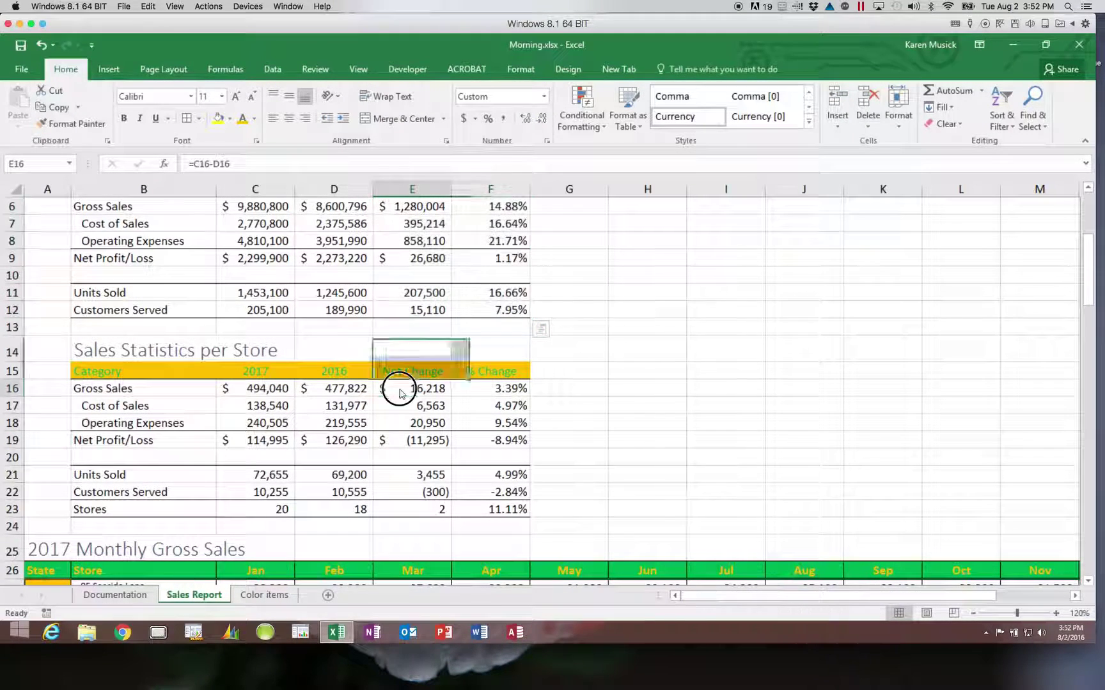
pyautogui.moveTo(400, 392); pyautogui.dragTo(494, 506)
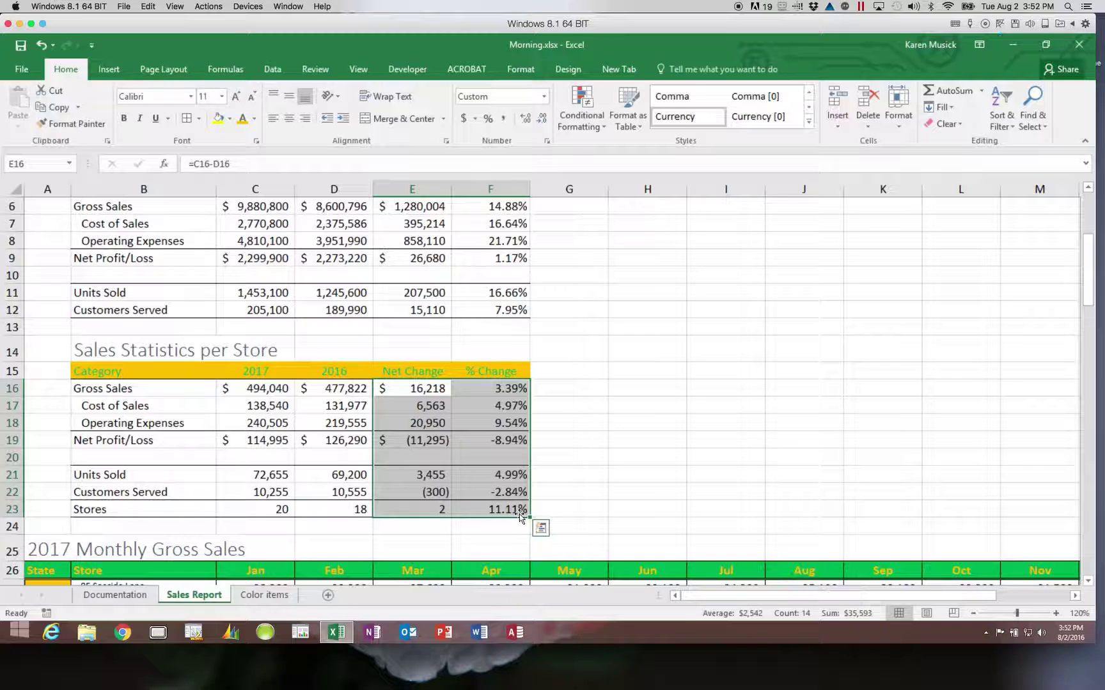
pyautogui.moveTo(415, 387); pyautogui.dragTo(484, 498)
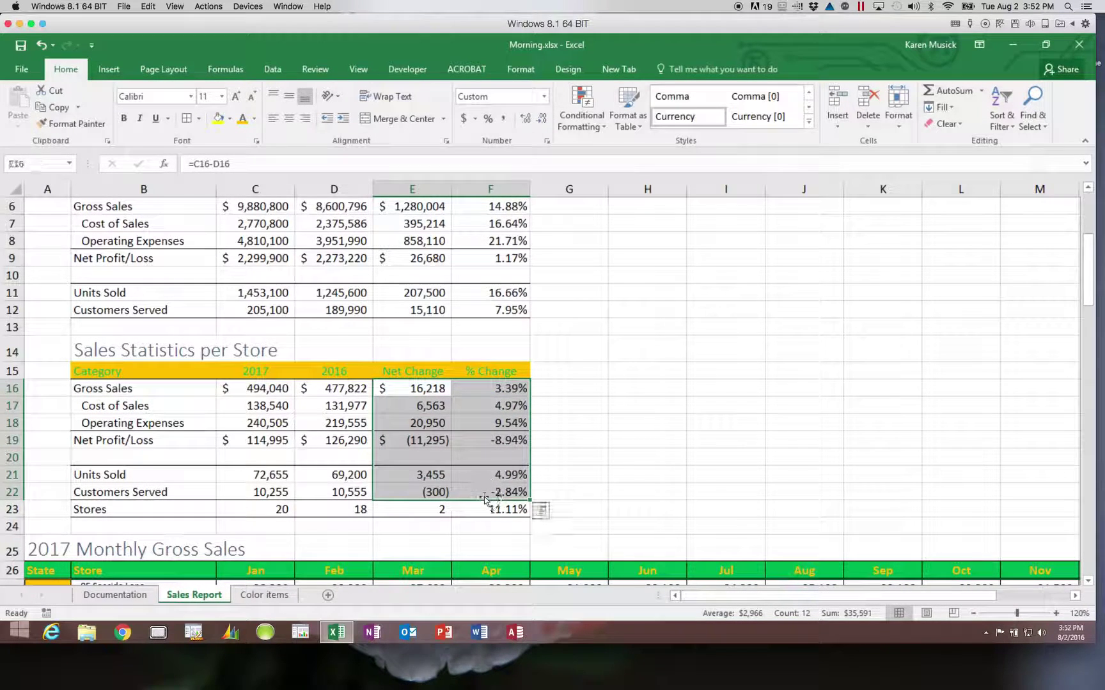
pyautogui.click(593, 125)
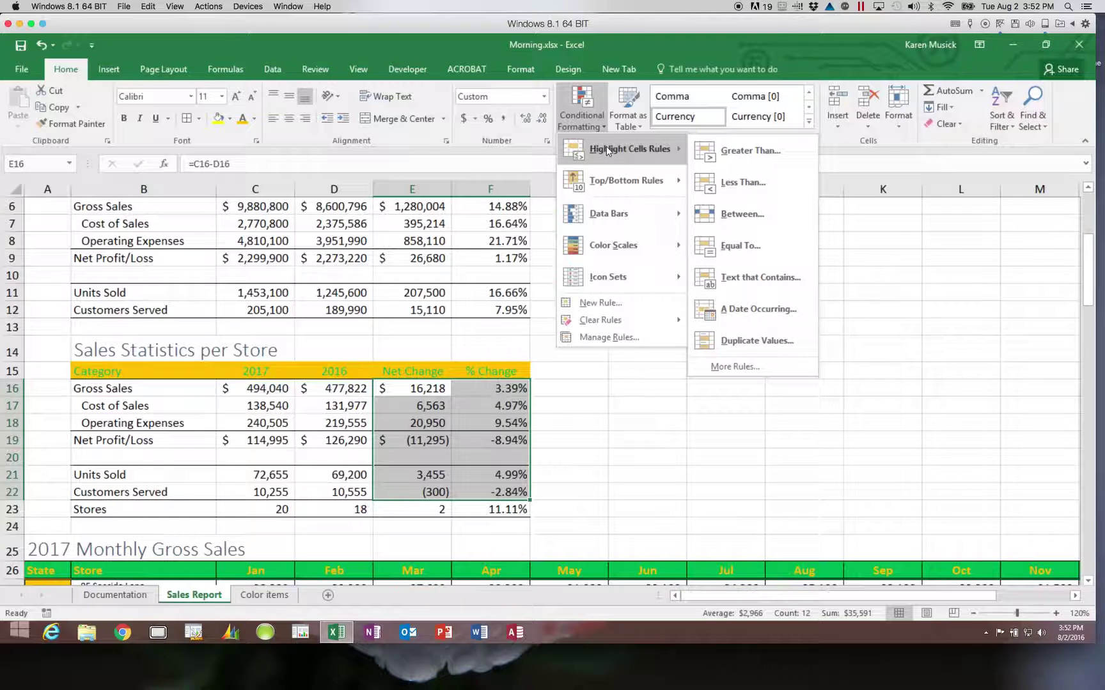
pyautogui.click(716, 184)
pyautogui.write('0')
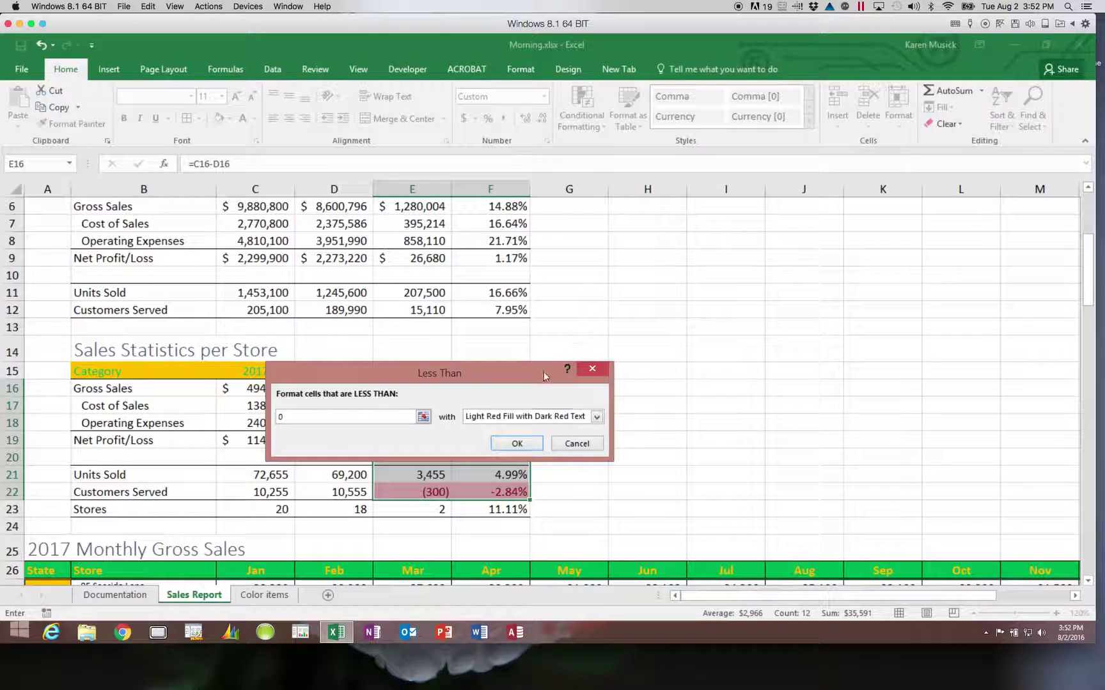
pyautogui.click(527, 445)
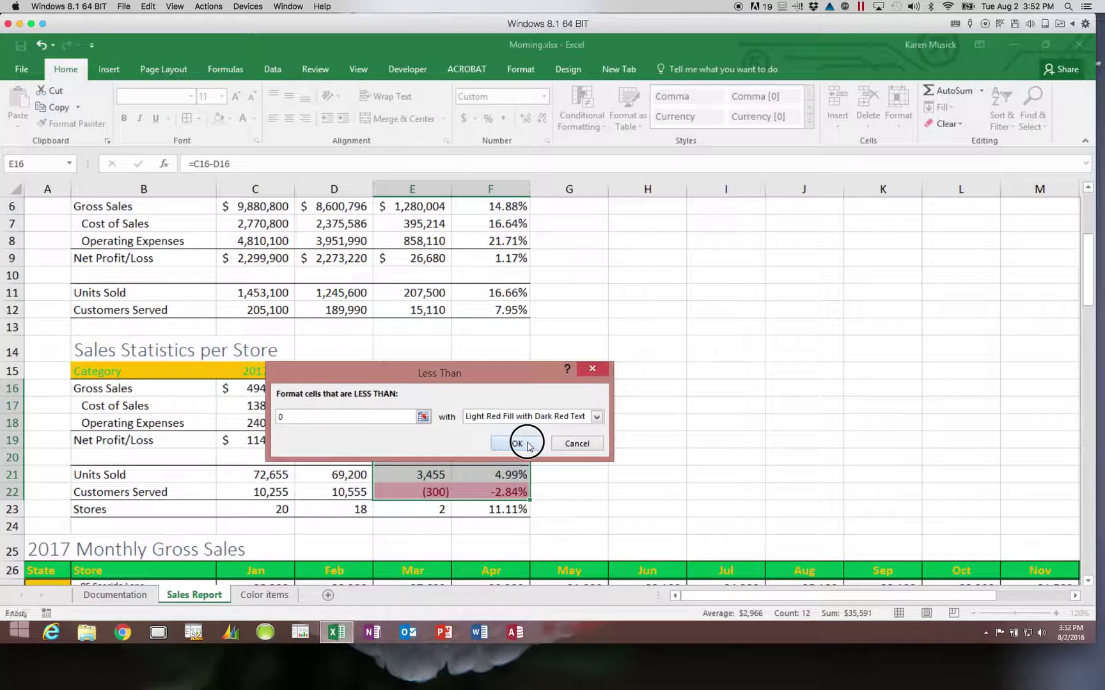
pyautogui.click(729, 451)
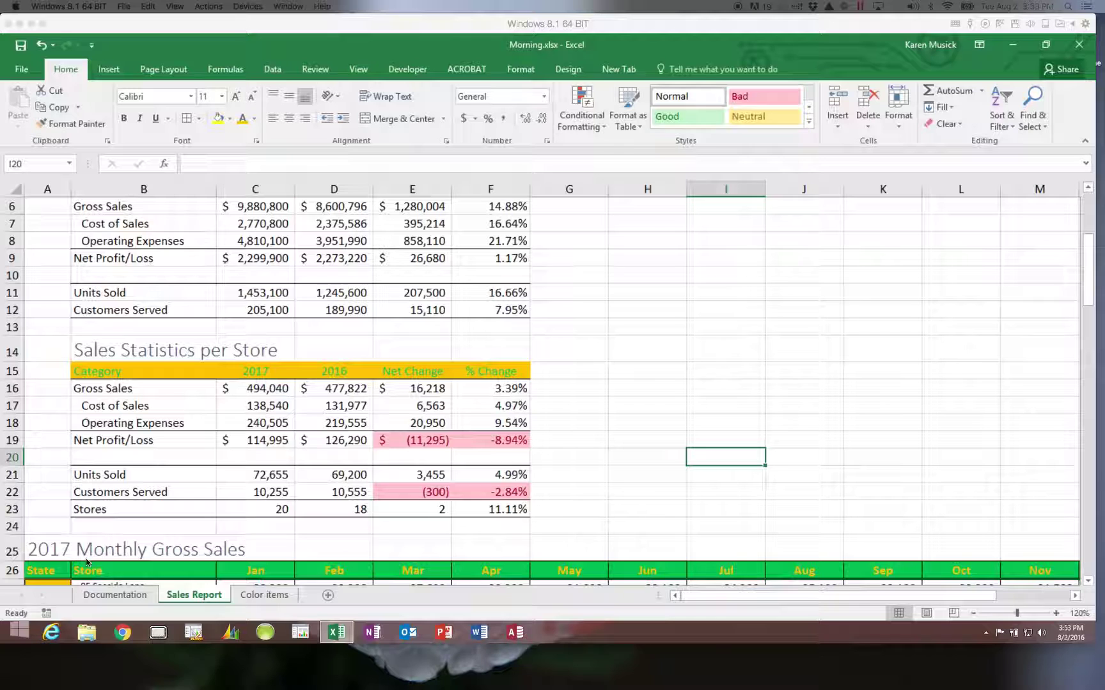
# Change the 2017 Customers Served in C12 from 205,100 to 215,100
pyautogui.click(279, 312)
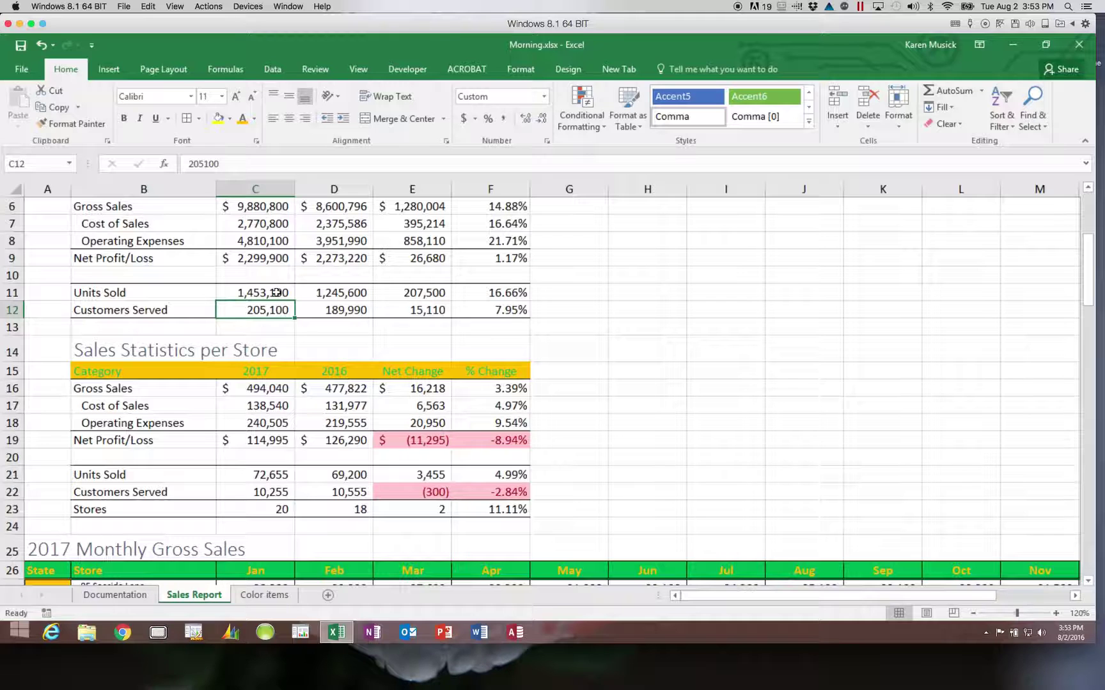
pyautogui.click(200, 164)
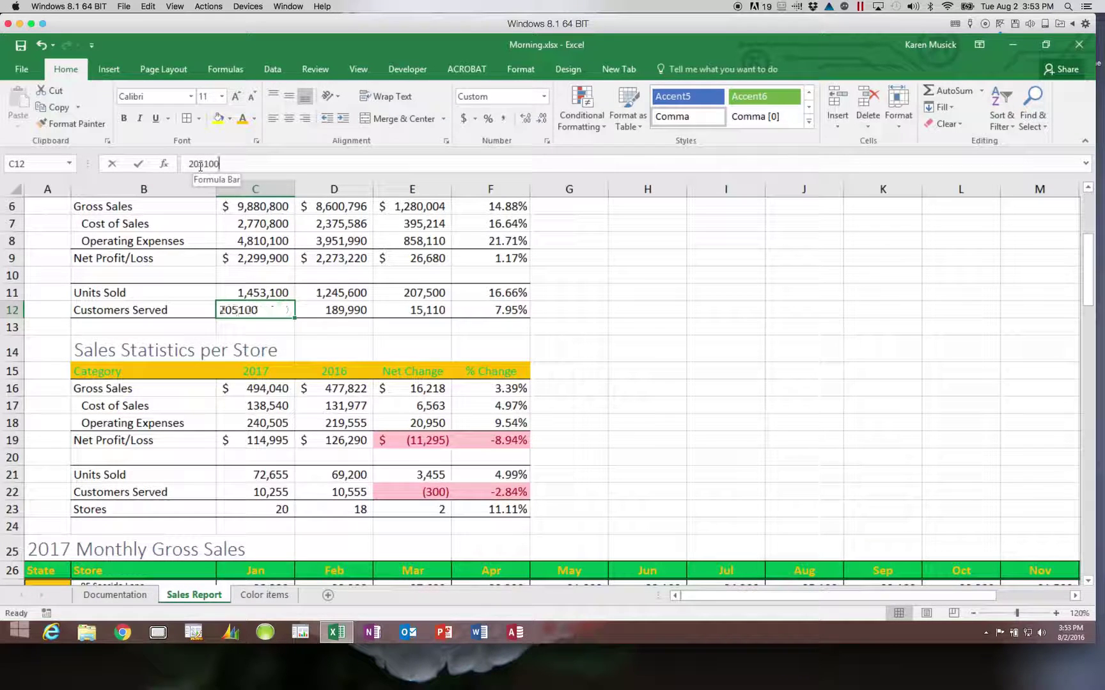
pyautogui.press('BackSpace')
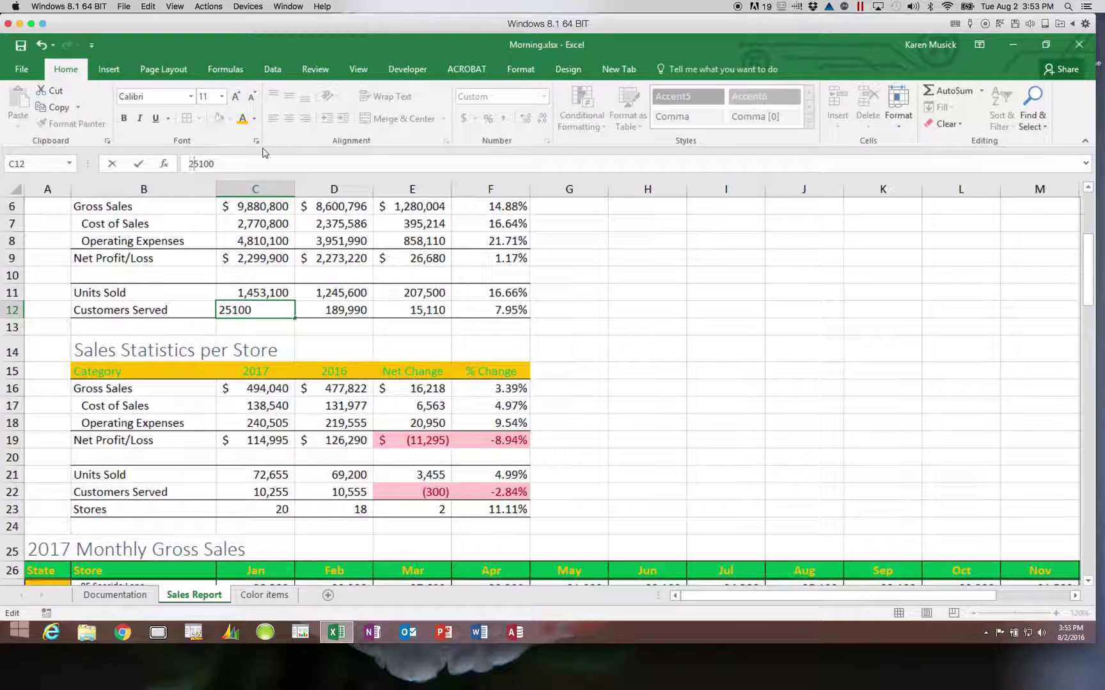
pyautogui.write('1')
pyautogui.press('Return')
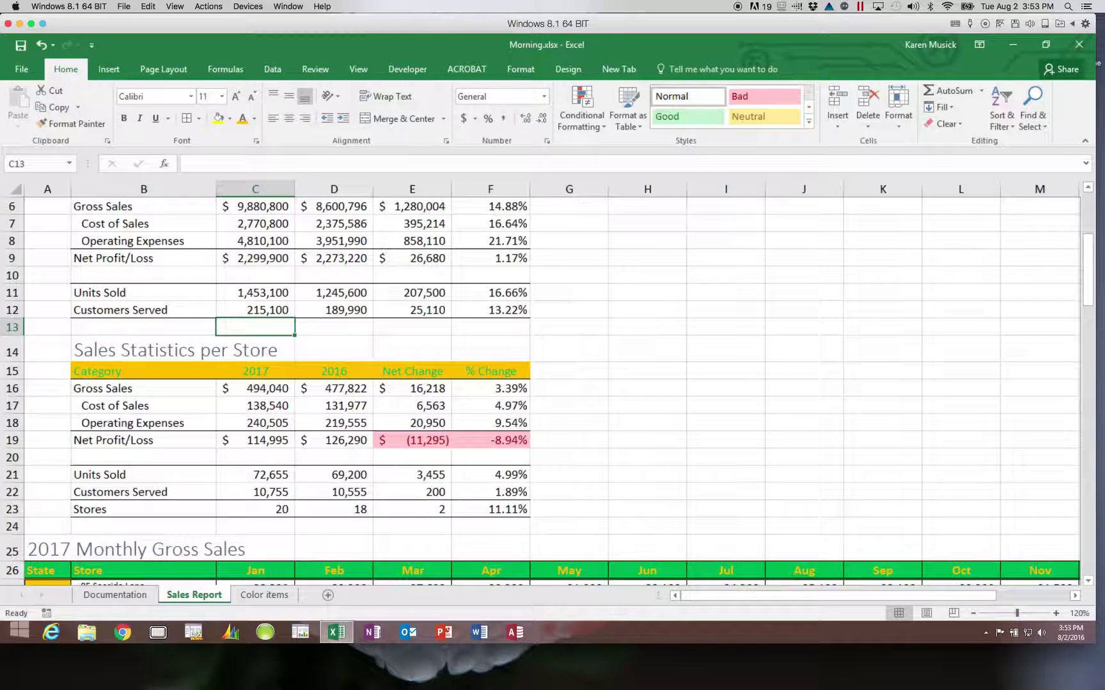
pyautogui.press('Down')
pyautogui.press('Down')
pyautogui.press('Down')
pyautogui.press('Down')
pyautogui.press('Down')
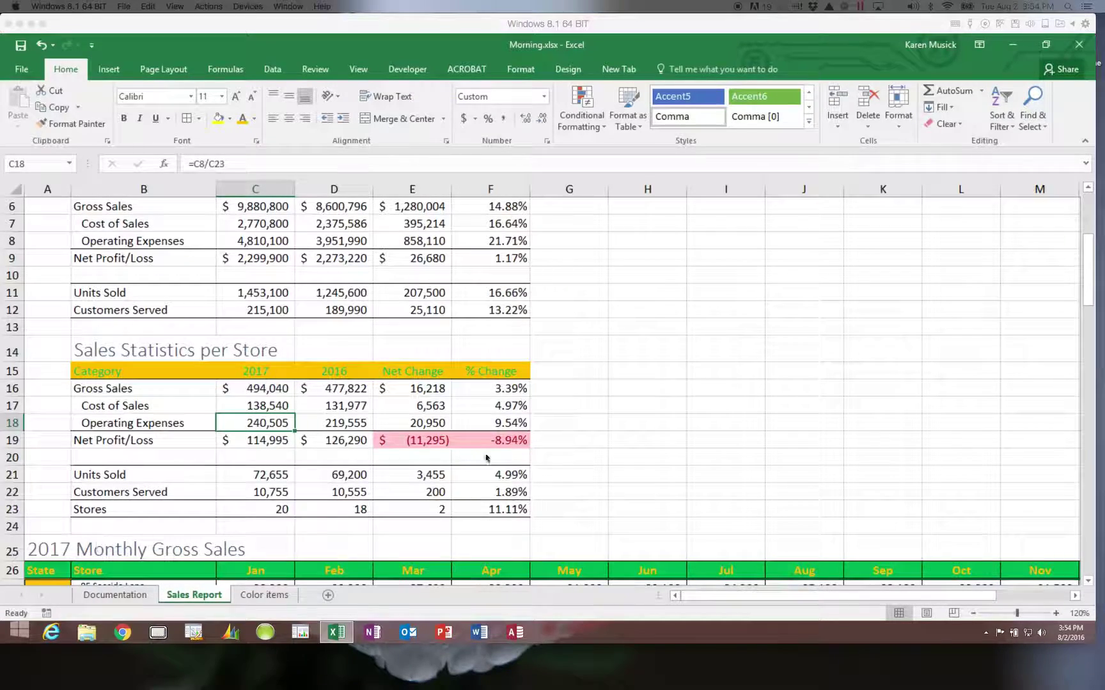
pyautogui.moveTo(1085, 270); pyautogui.dragTo(1091, 376)
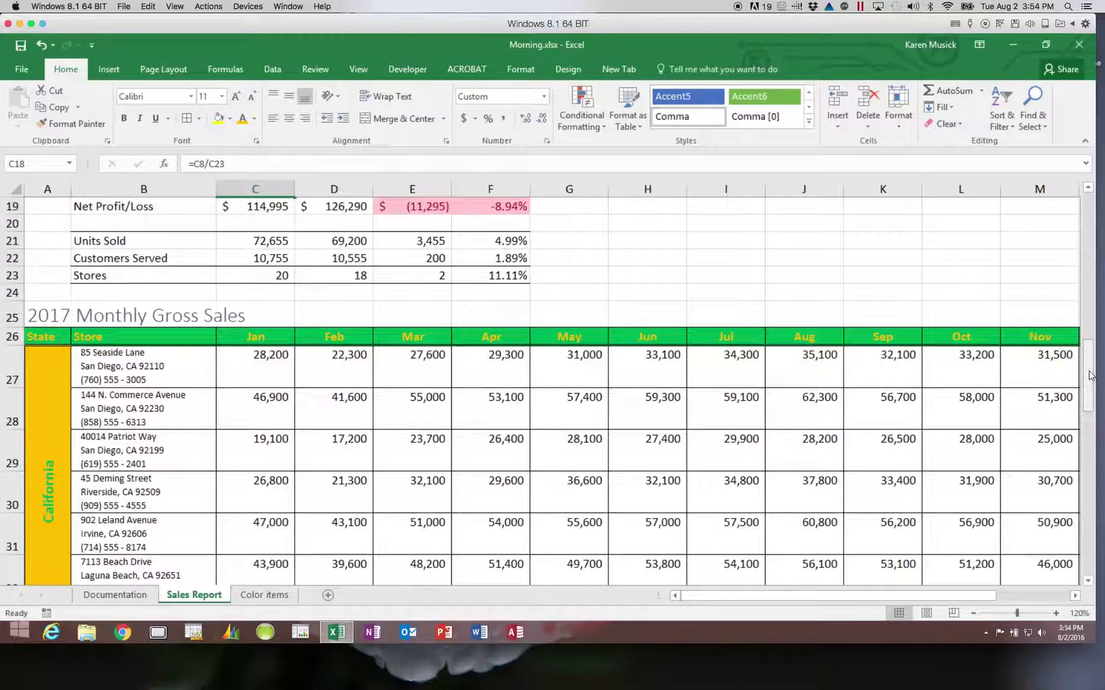
pyautogui.click(274, 368)
pyautogui.moveTo(300, 372); pyautogui.dragTo(856, 521)
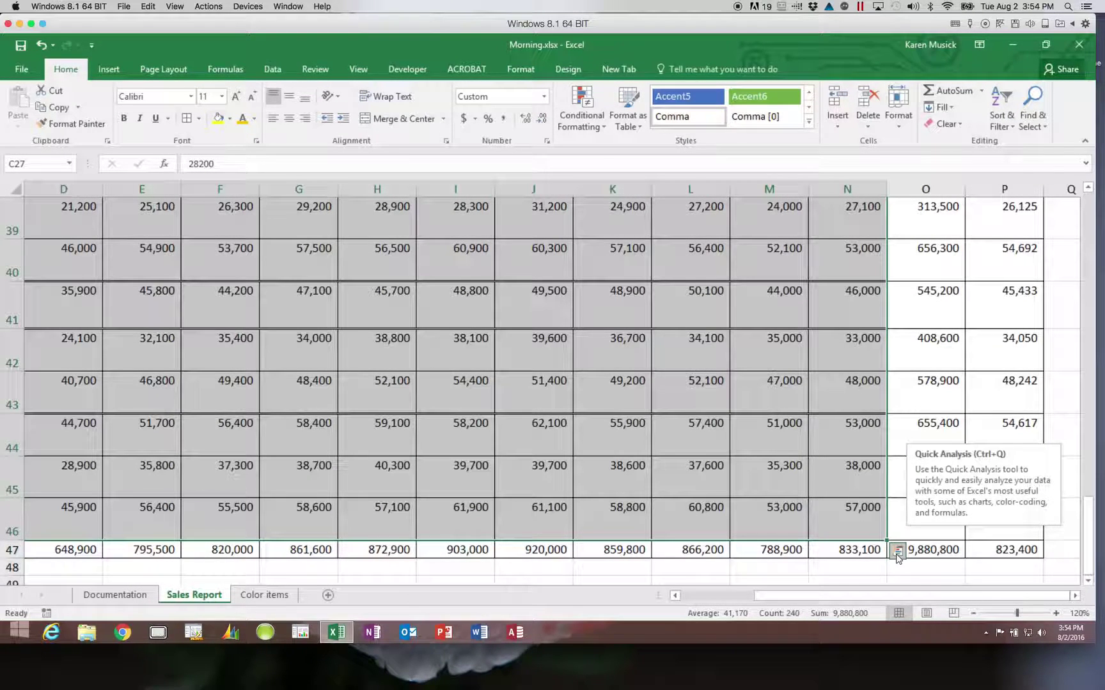
pyautogui.click(896, 554)
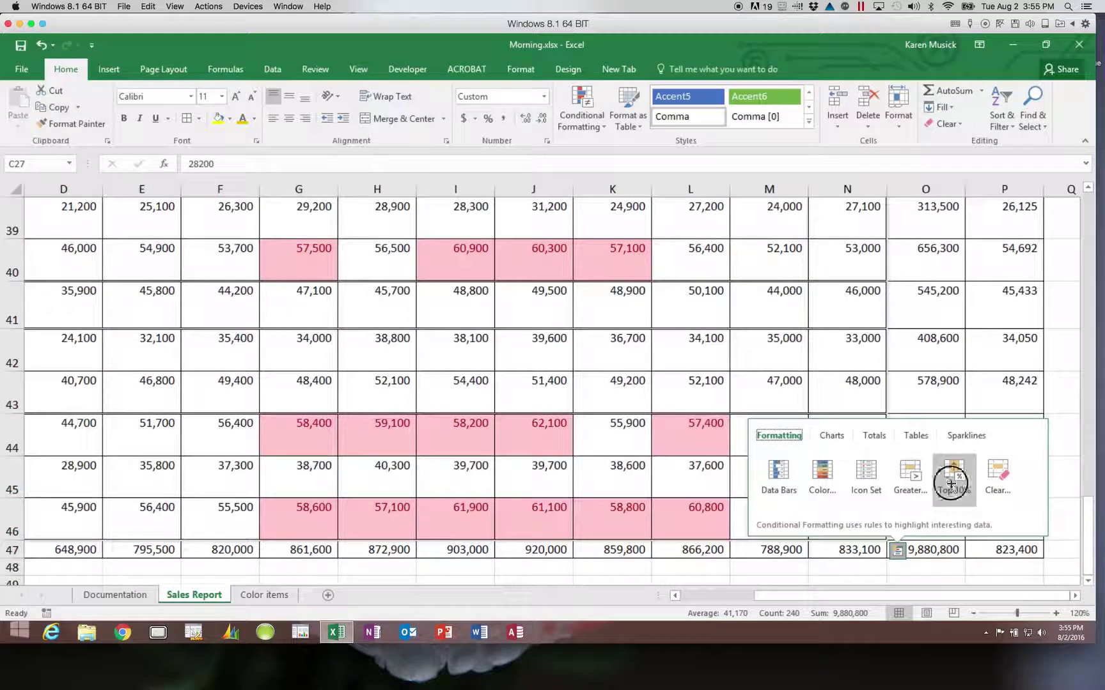
pyautogui.click(950, 484)
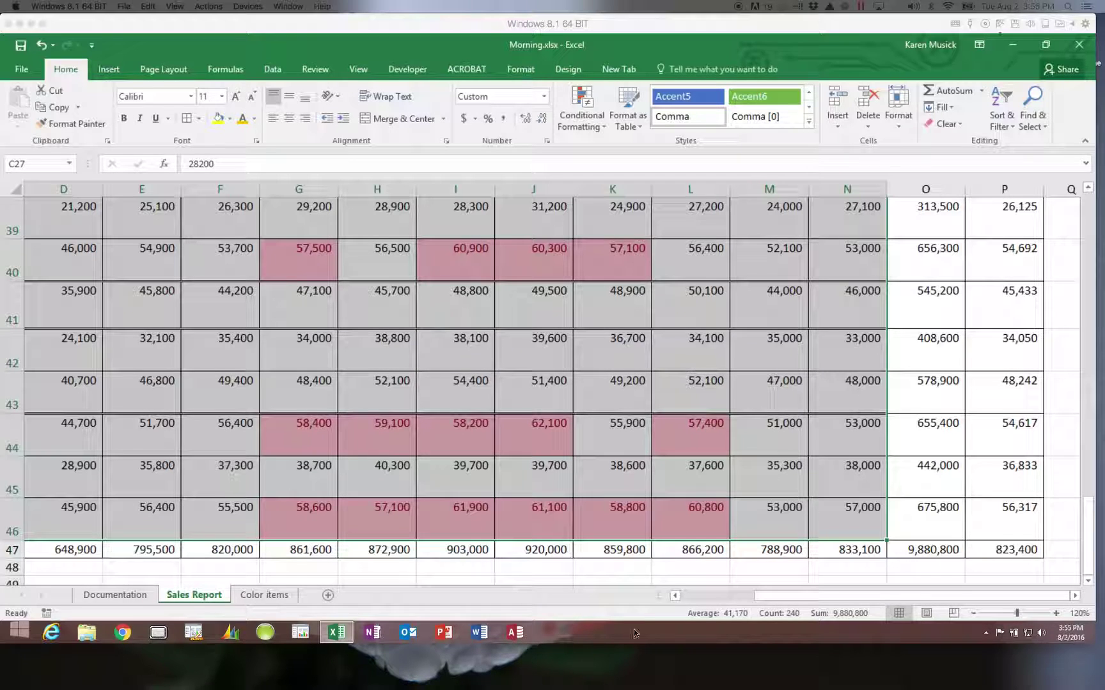
pyautogui.click(42, 45)
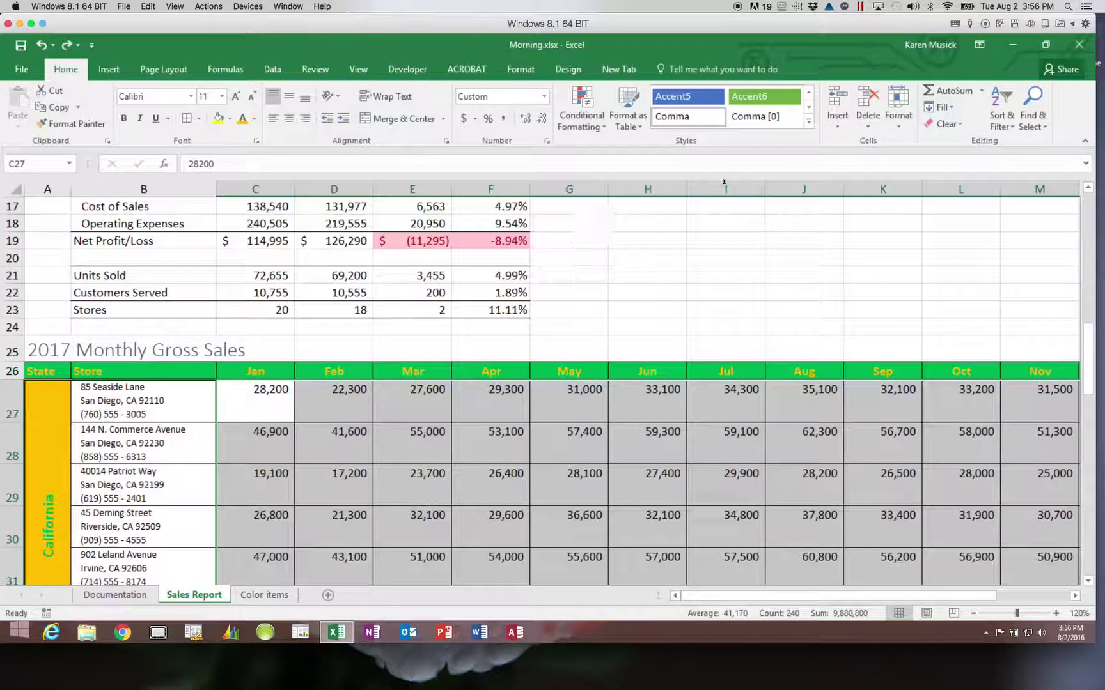
pyautogui.click(604, 130)
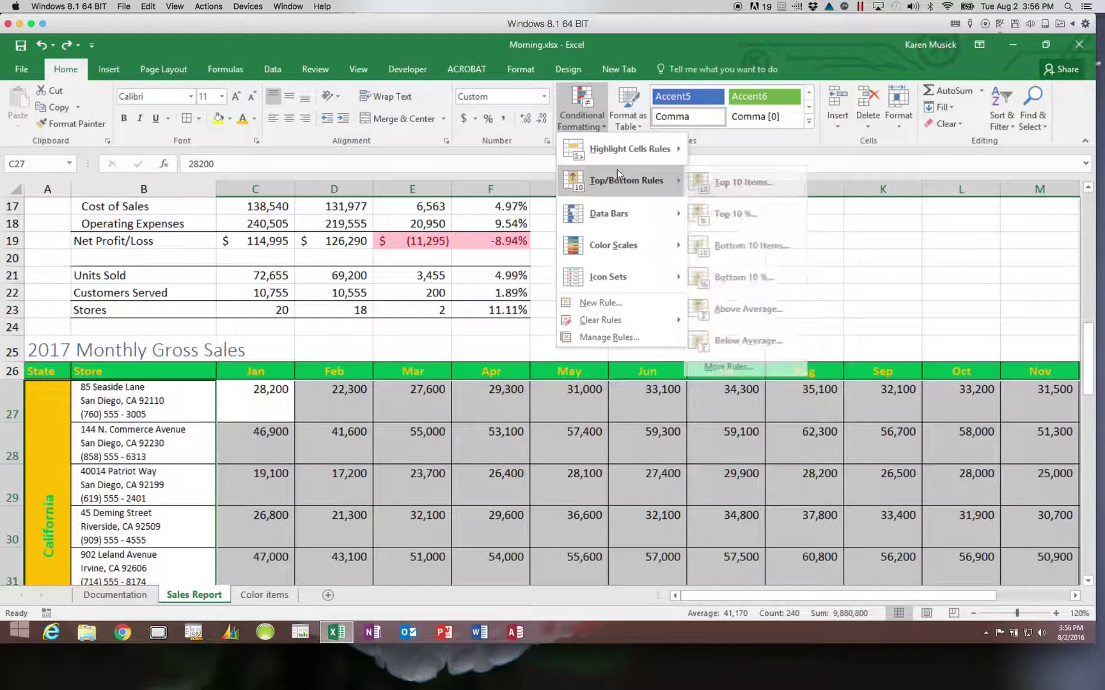
# Start a Top 10% rule for the monthly gross sales from Top/Bottom Rules
pyautogui.moveTo(616, 153)
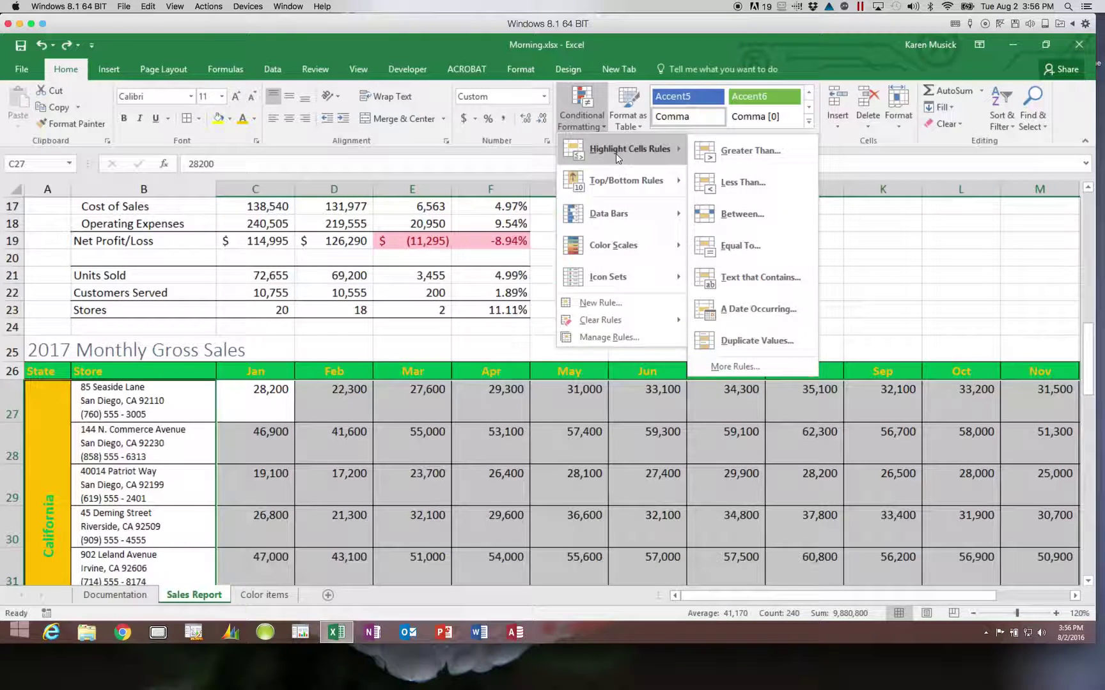
pyautogui.moveTo(616, 182)
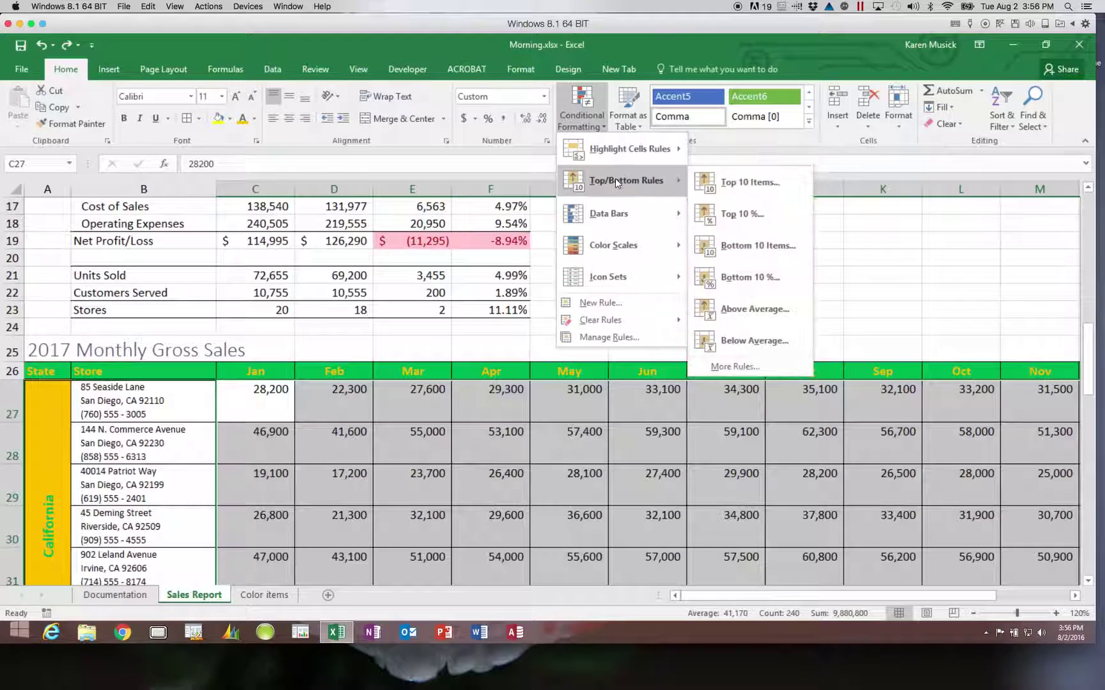
pyautogui.click(745, 216)
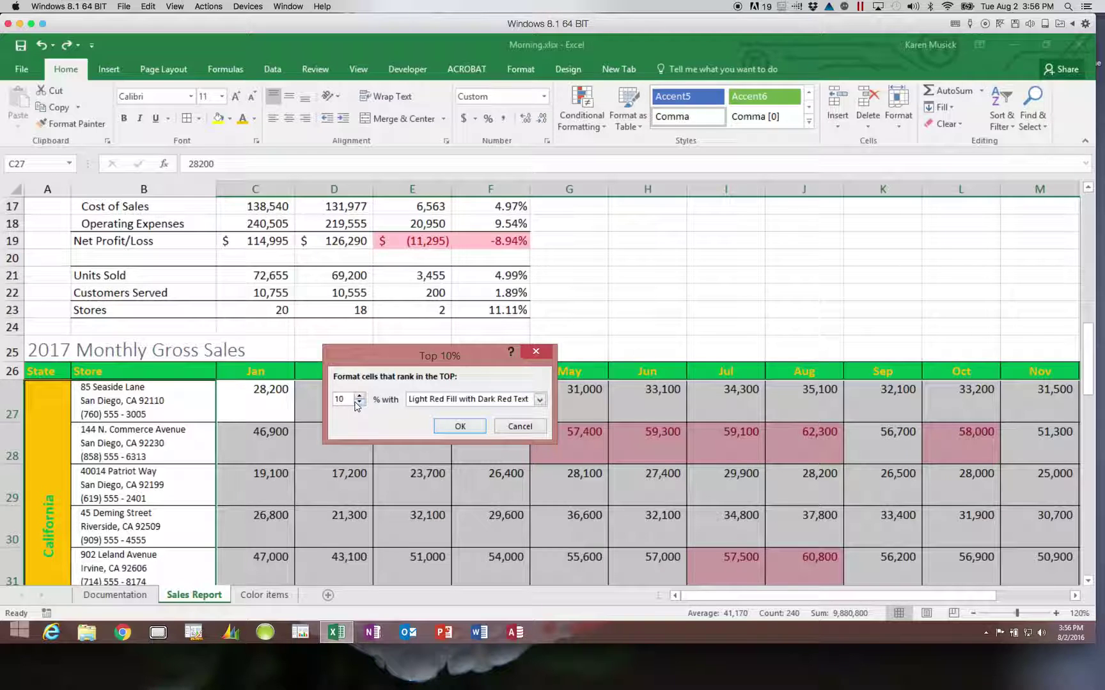
# Set the Top 10% rule to Green Fill with Dark Green Text, keeping 10%, and apply it
pyautogui.click(540, 400)
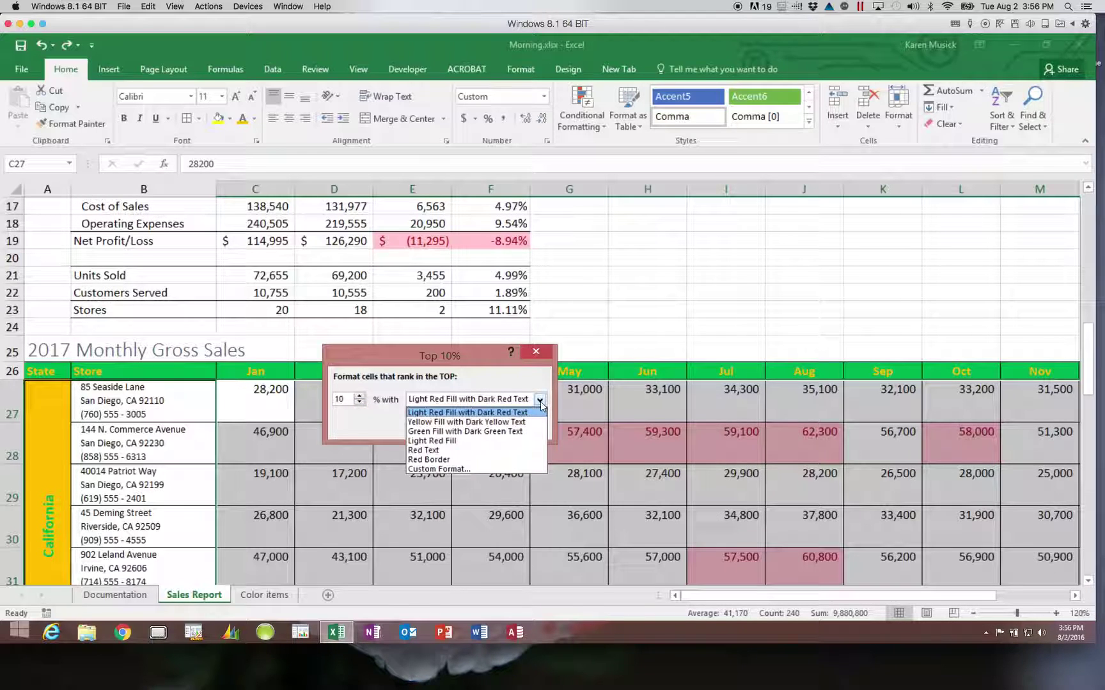
pyautogui.click(528, 432)
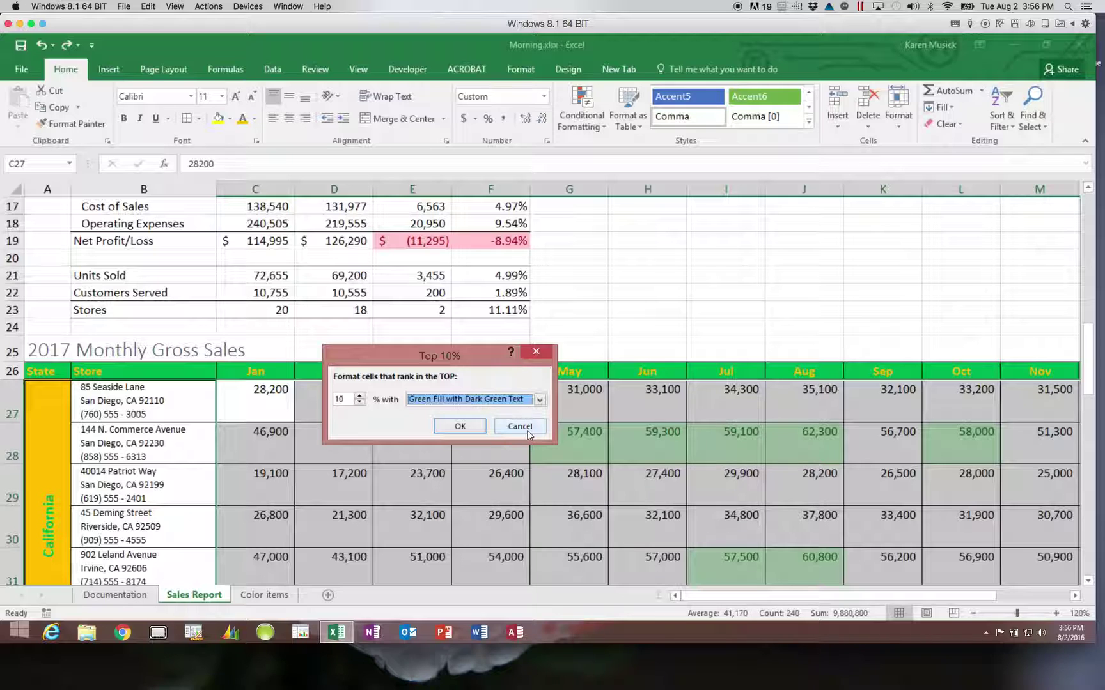
pyautogui.click(346, 399)
pyautogui.click(360, 396)
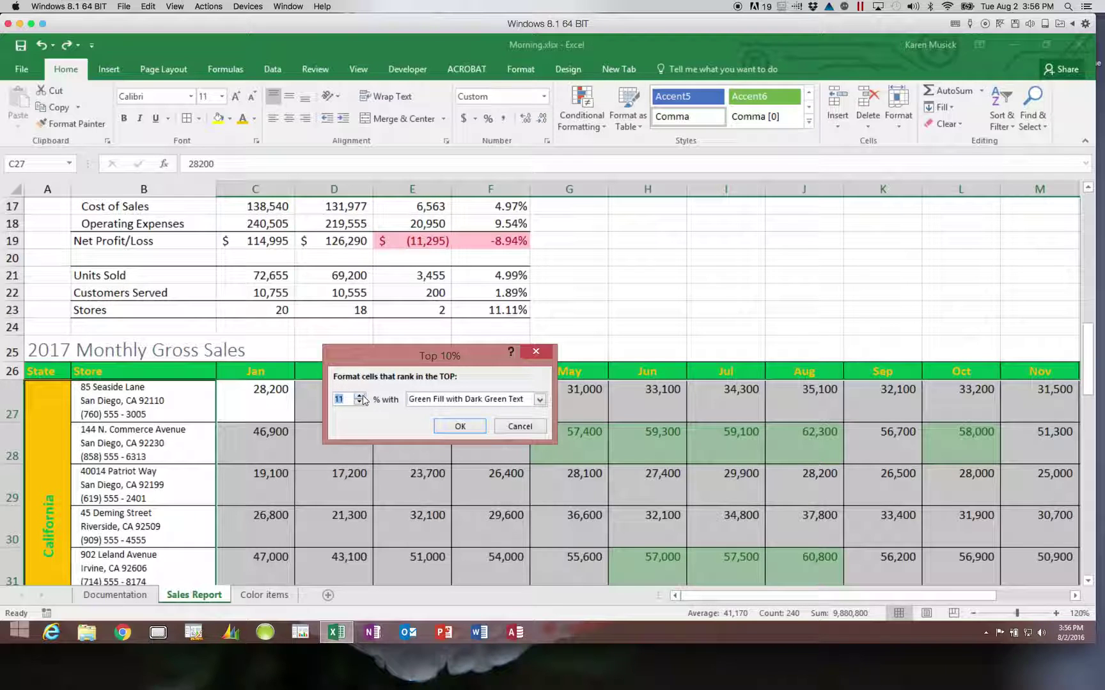
pyautogui.click(360, 403)
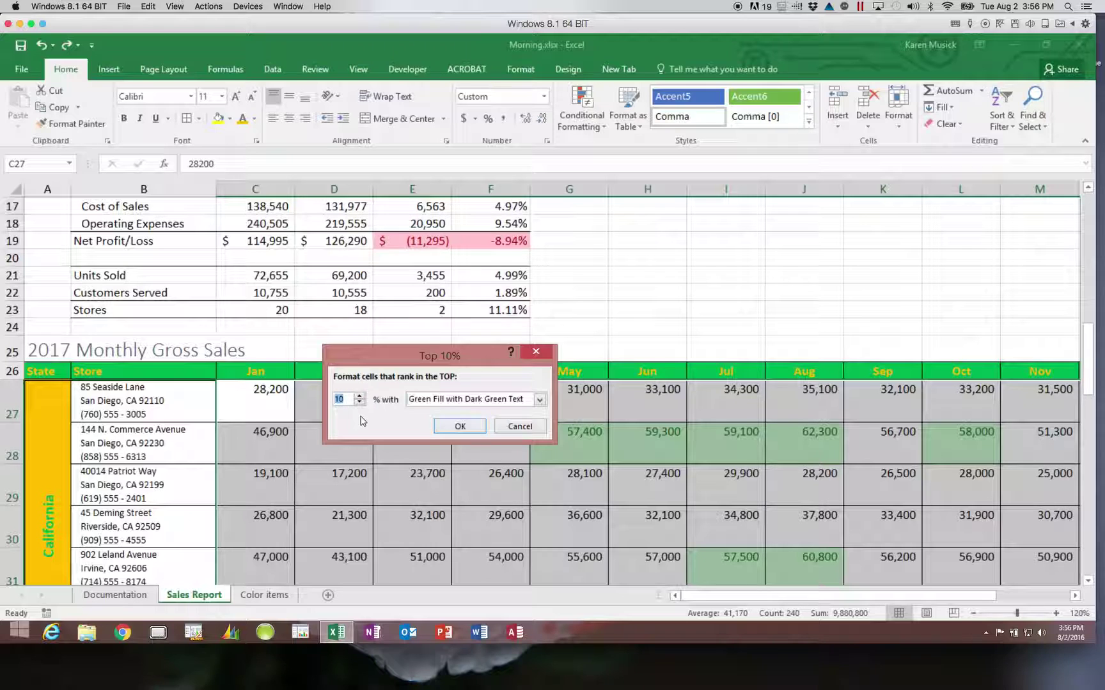
pyautogui.click(460, 427)
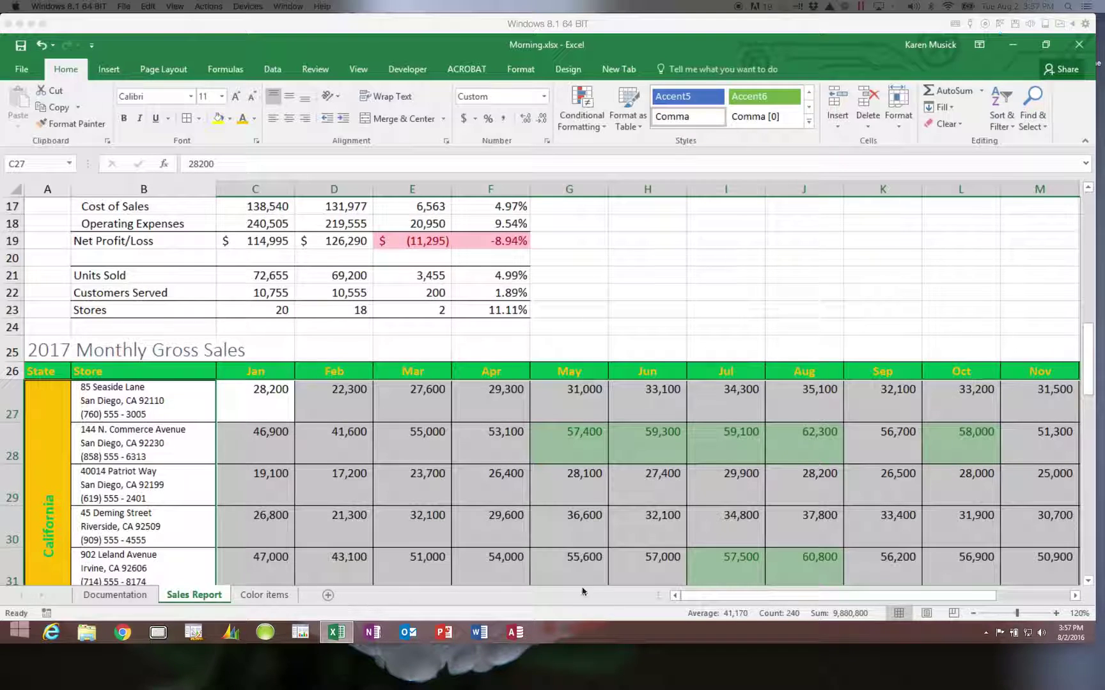
pyautogui.click(1000, 614)
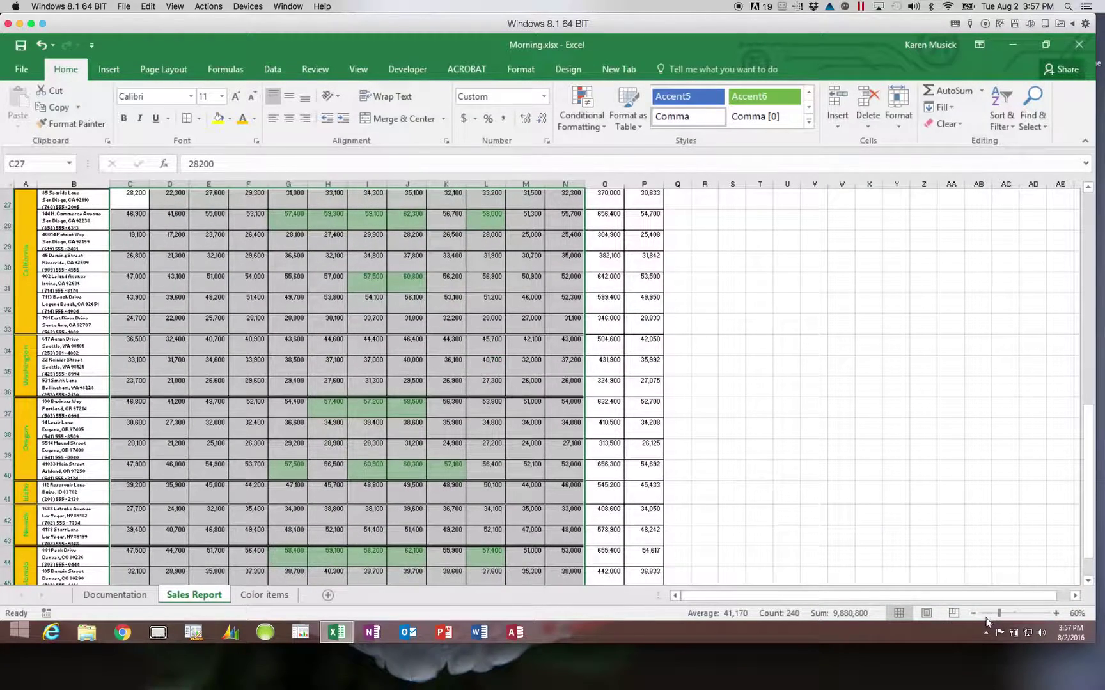
pyautogui.click(991, 613)
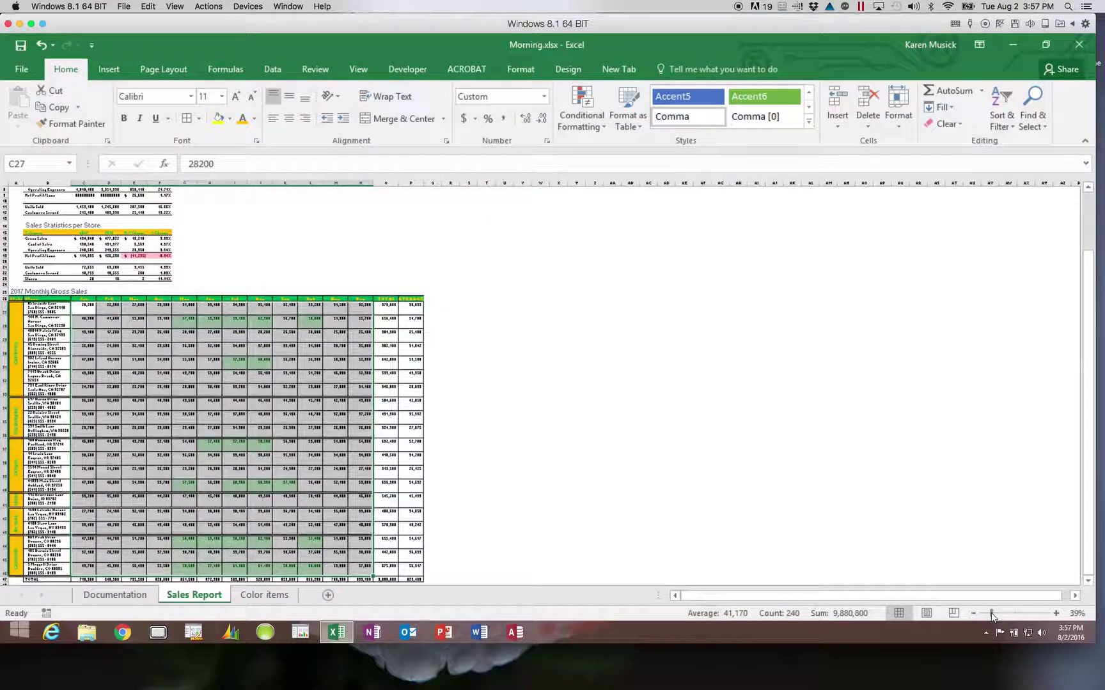
pyautogui.click(994, 614)
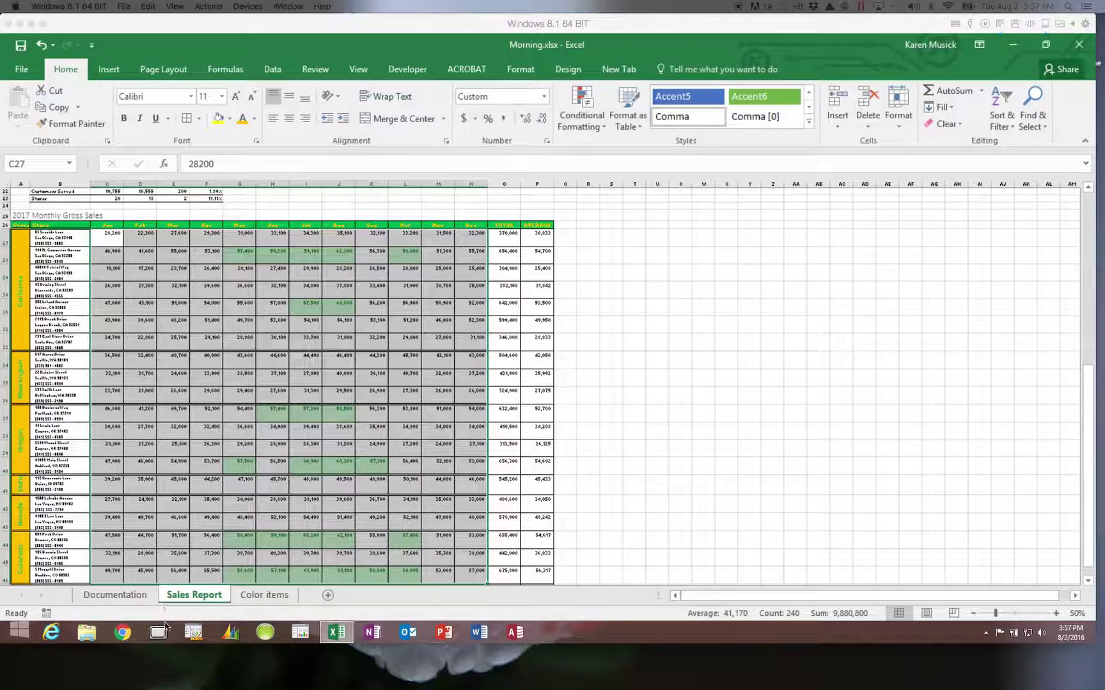
pyautogui.moveTo(770, 636)
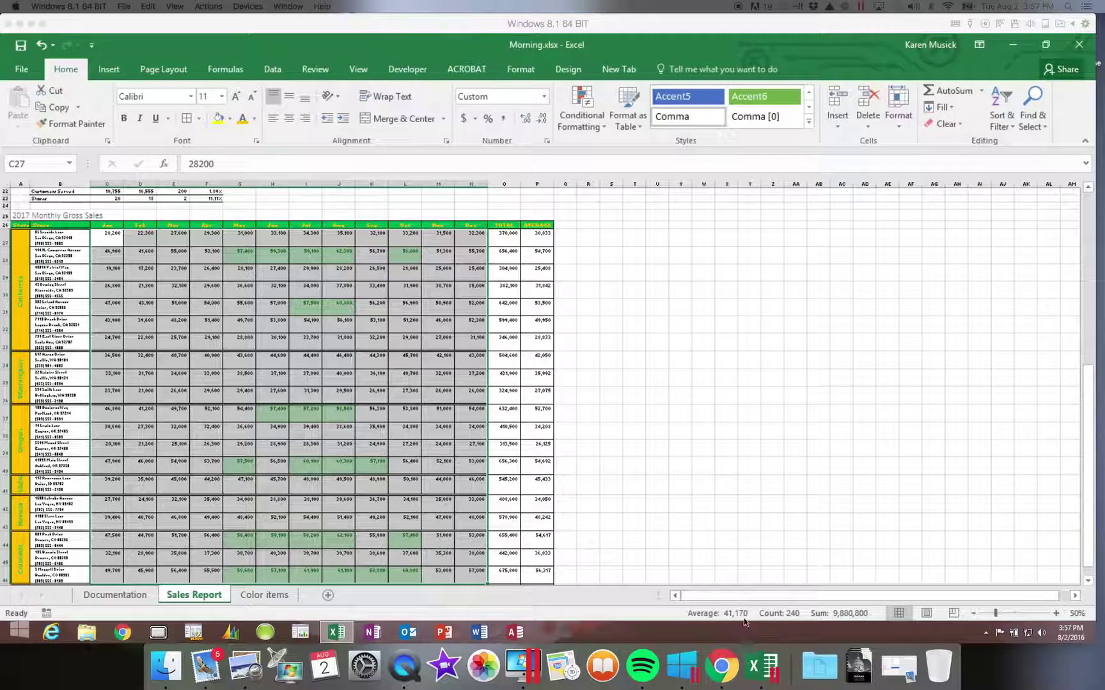
pyautogui.click(1014, 613)
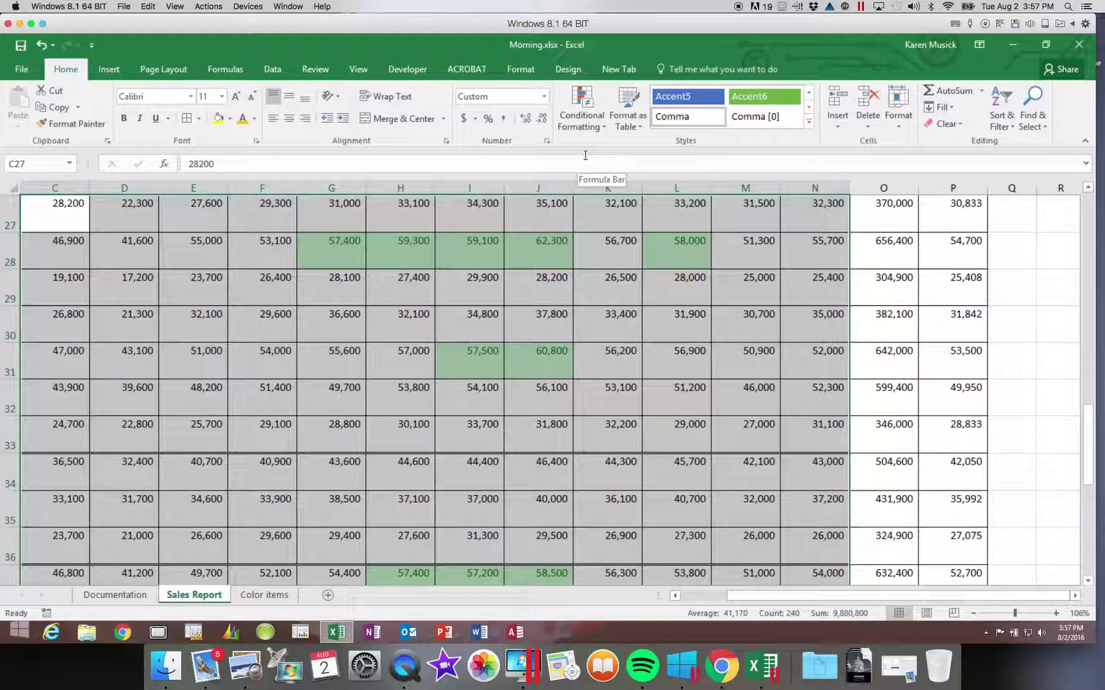
# Add a Bottom 10% rule with Light Red Fill with Dark Red Text to the monthly sales
pyautogui.click(591, 127)
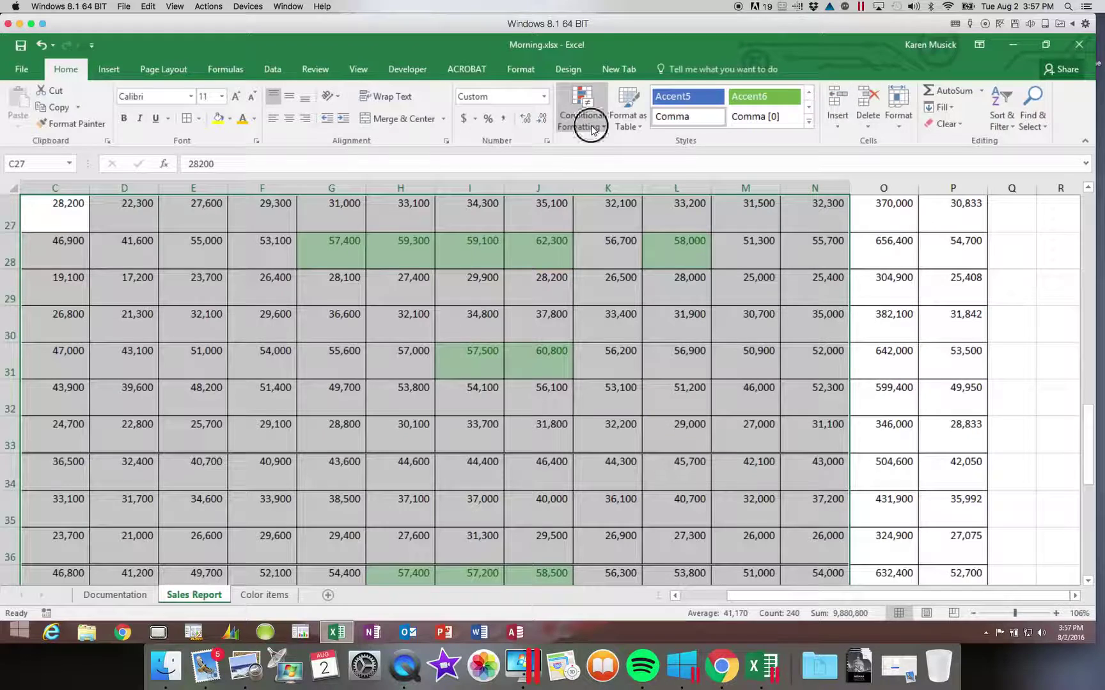
pyautogui.moveTo(610, 180)
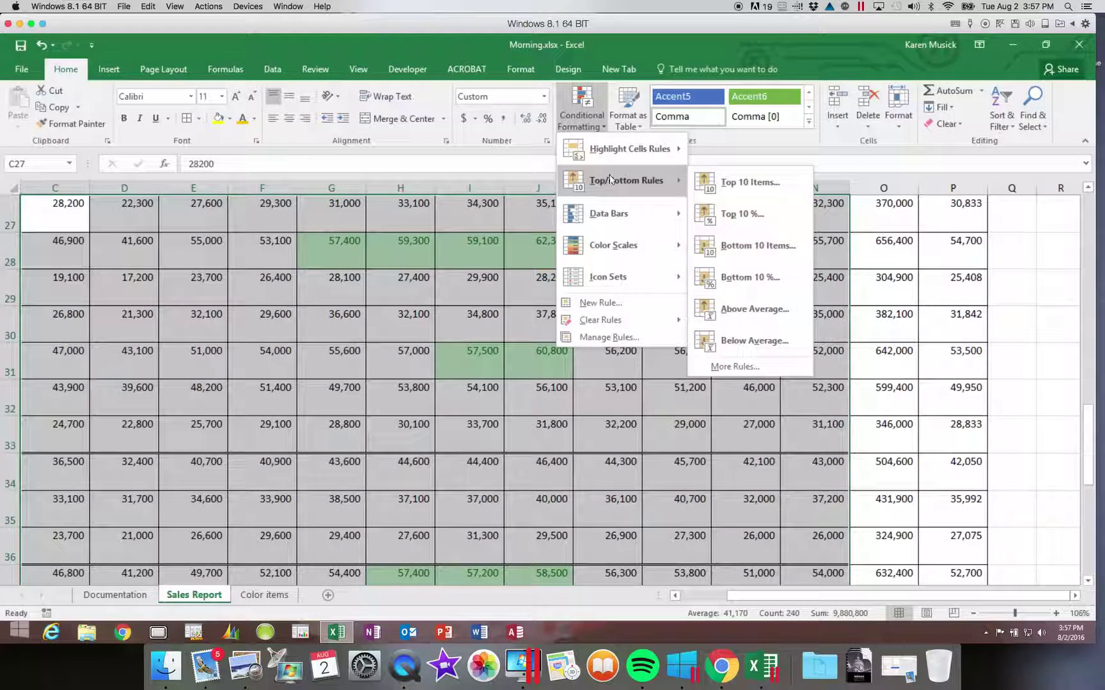
pyautogui.click(740, 280)
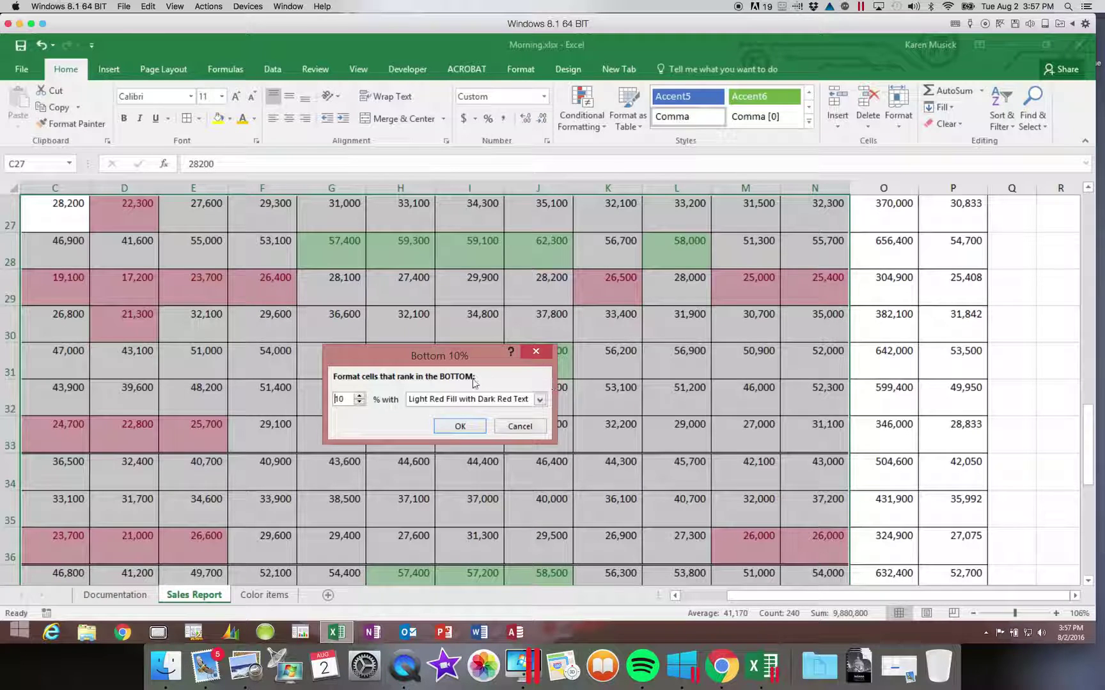
pyautogui.click(461, 427)
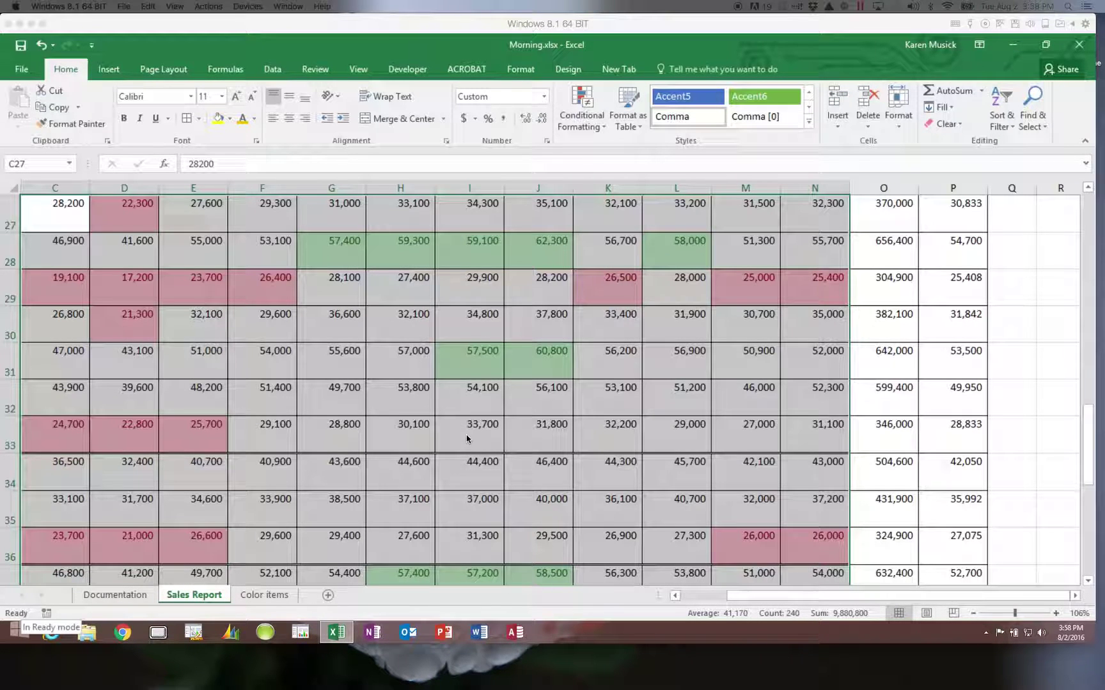
# Enter the legend labels Green in N24 and Red in N25
pyautogui.moveTo(1085, 439); pyautogui.dragTo(1085, 384)
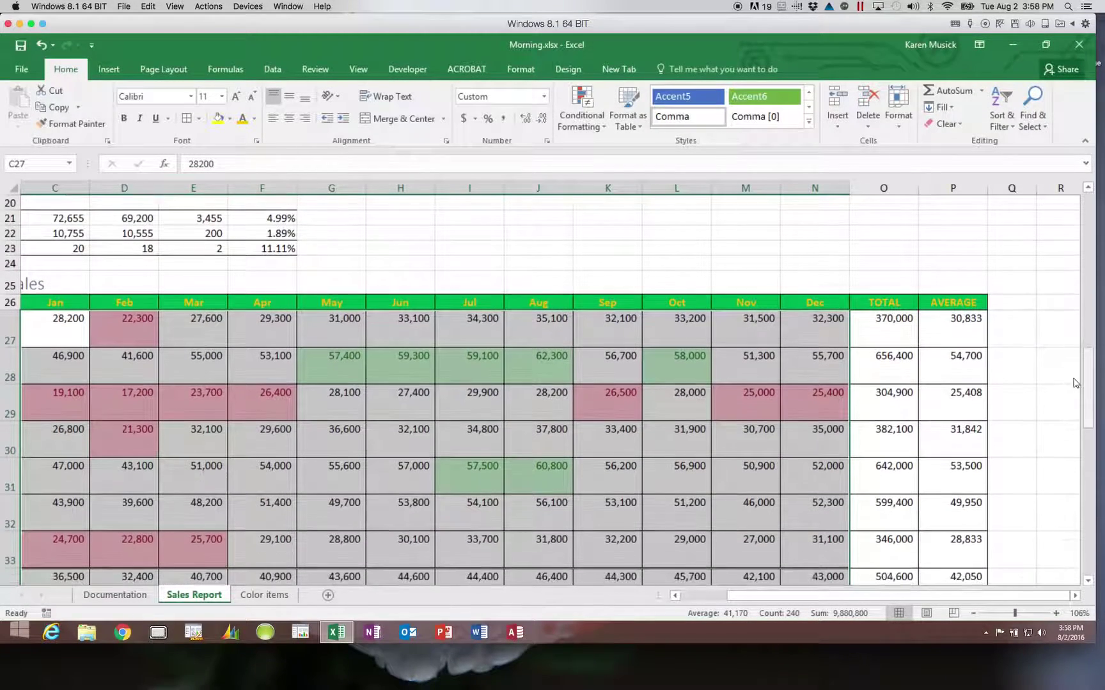
pyautogui.moveTo(814, 288); pyautogui.dragTo(757, 304)
pyautogui.click(815, 287)
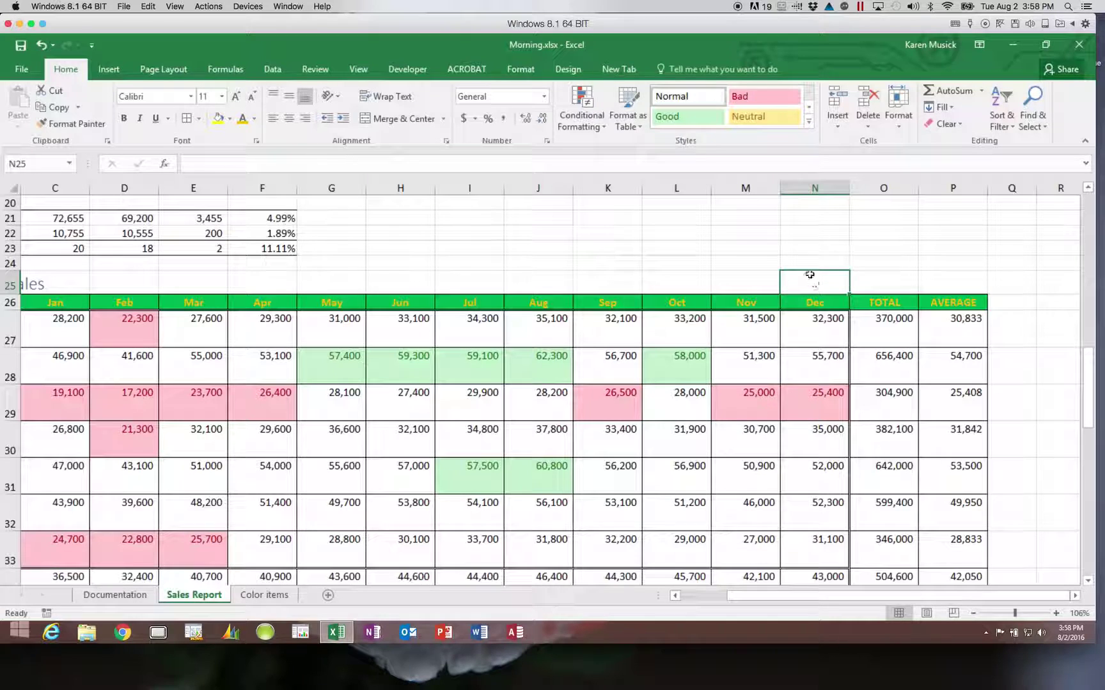
pyautogui.click(814, 263)
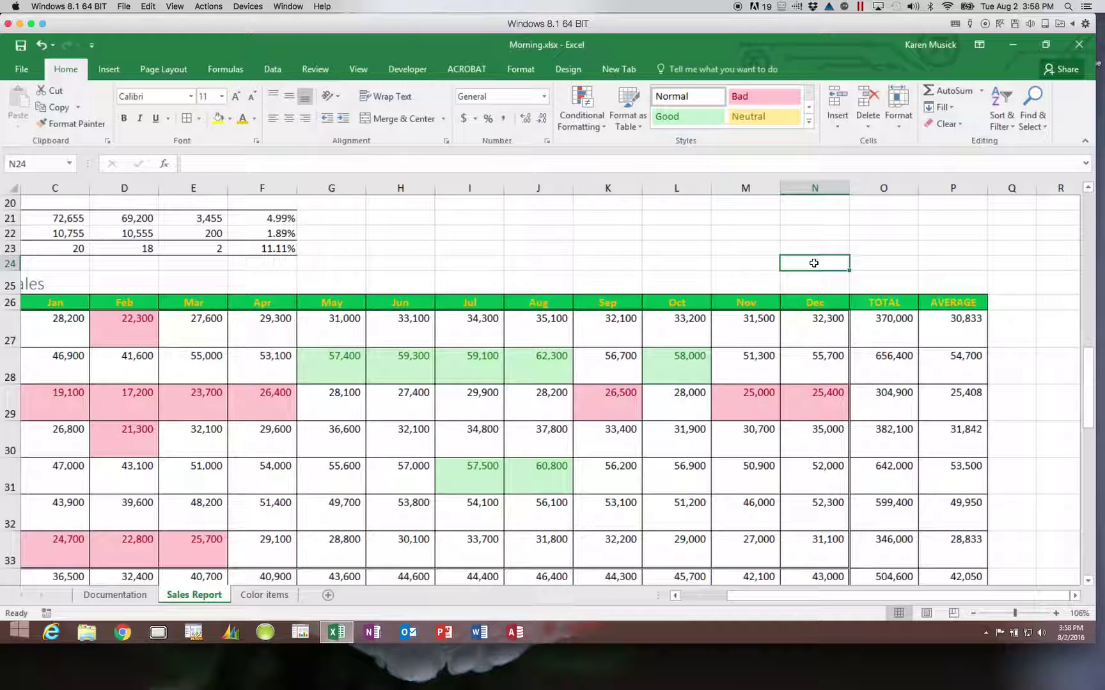
pyautogui.write('Gree')
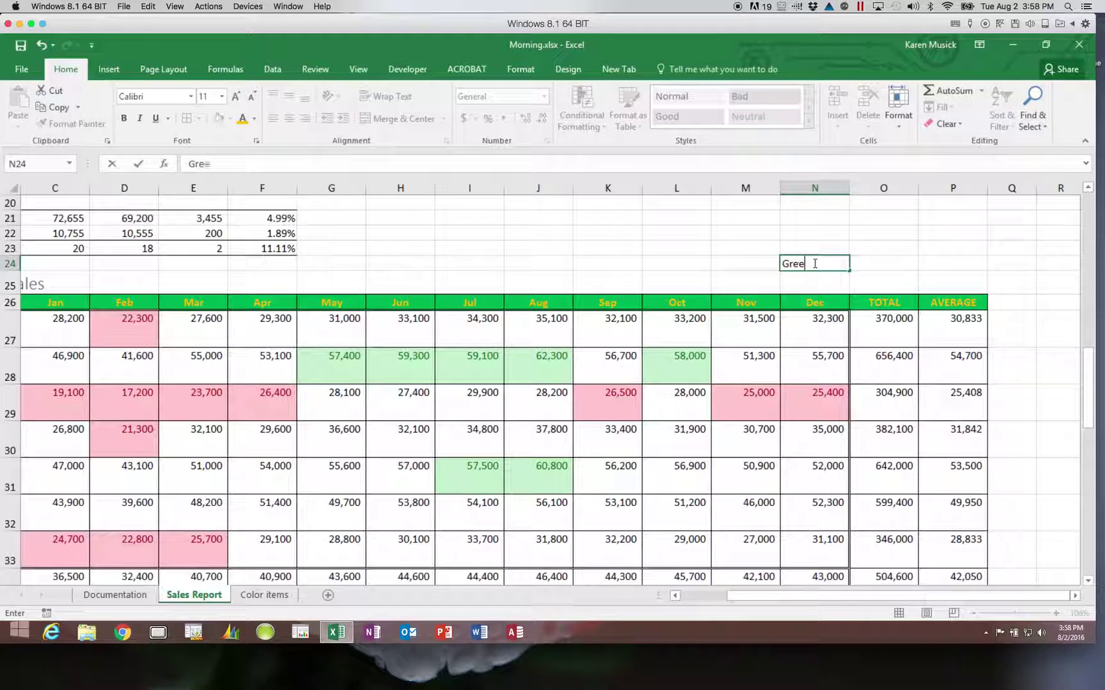
pyautogui.write('n')
pyautogui.press('Return')
pyautogui.write('R')
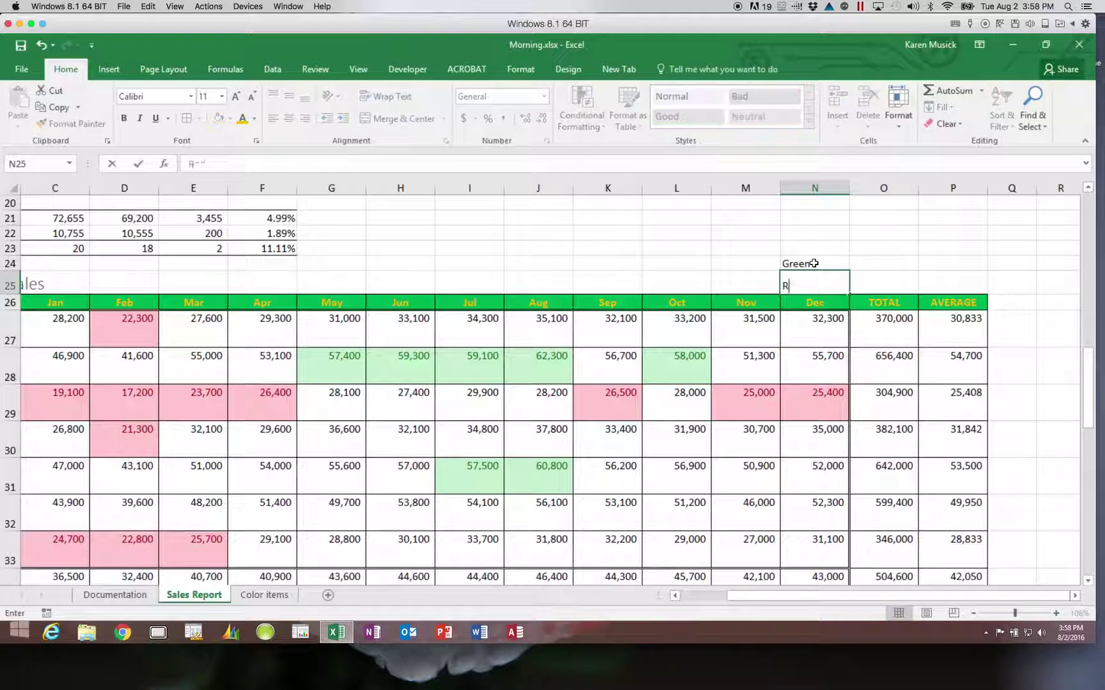
pyautogui.write('ed')
pyautogui.press('Return')
# Enter 'Top 10% is Sales' in M24 and 'Bottom 10% in Sales' in M25, widening column M
pyautogui.click(752, 265)
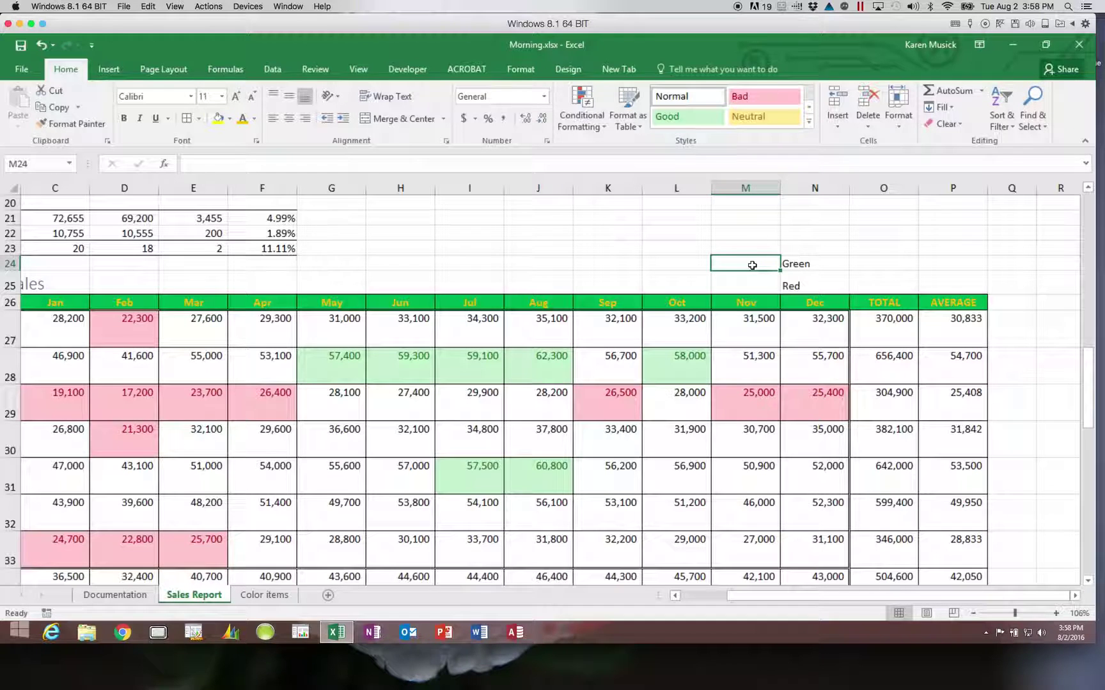
pyautogui.write('Top 10')
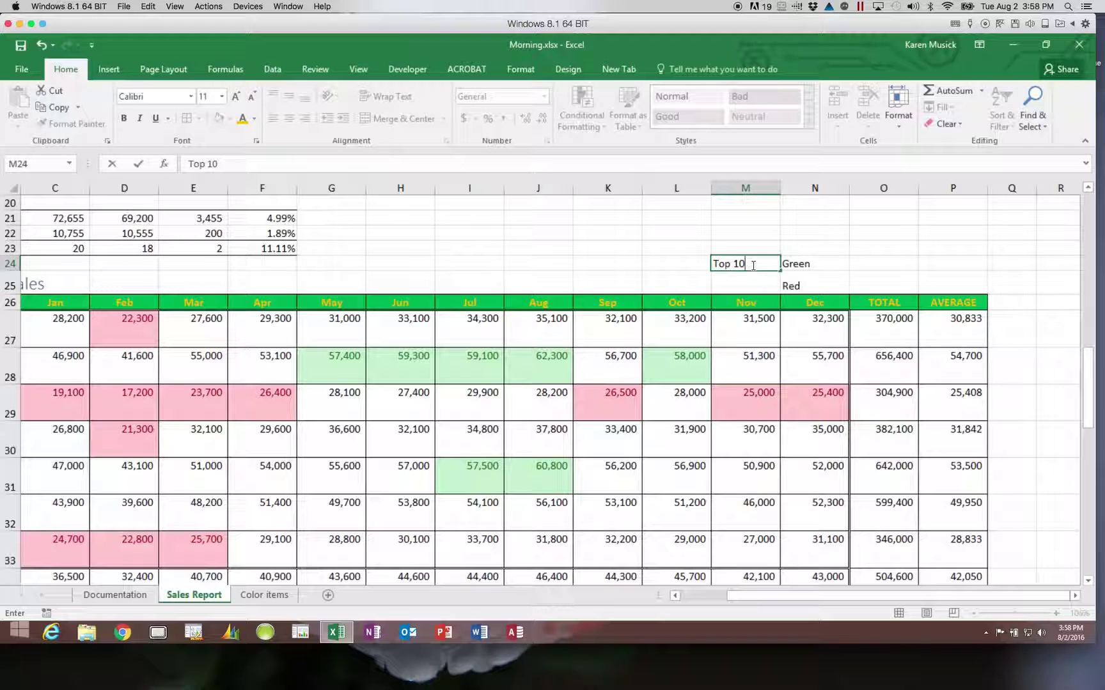
pyautogui.write('% is Sales')
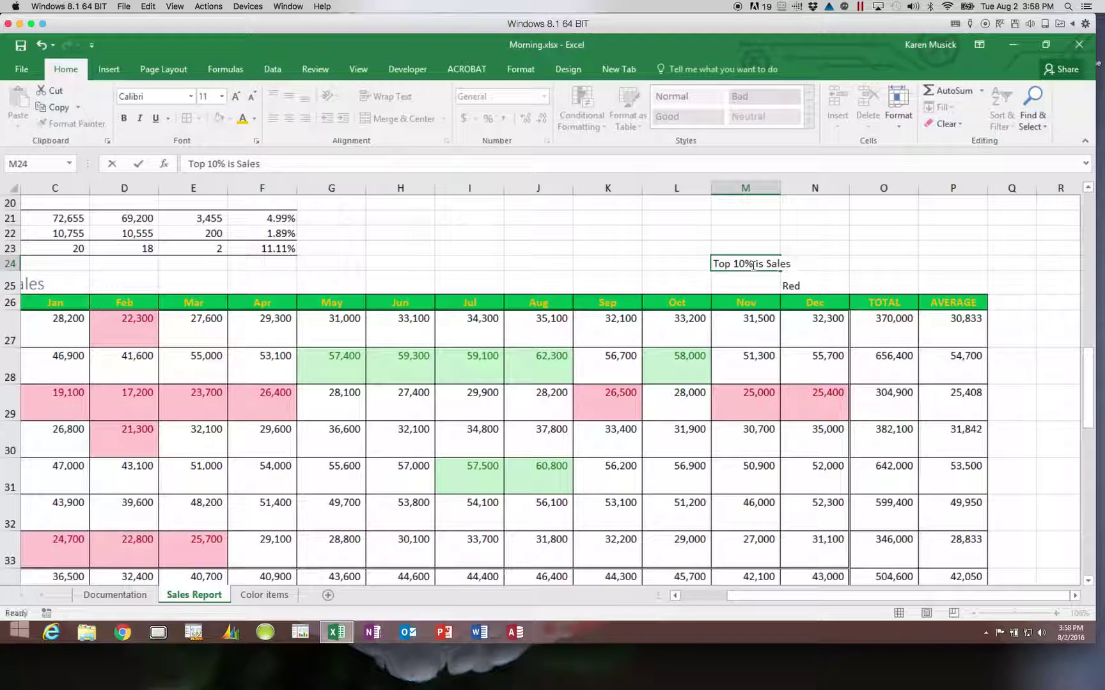
pyautogui.press('Return')
pyautogui.moveTo(780, 191); pyautogui.dragTo(798, 191)
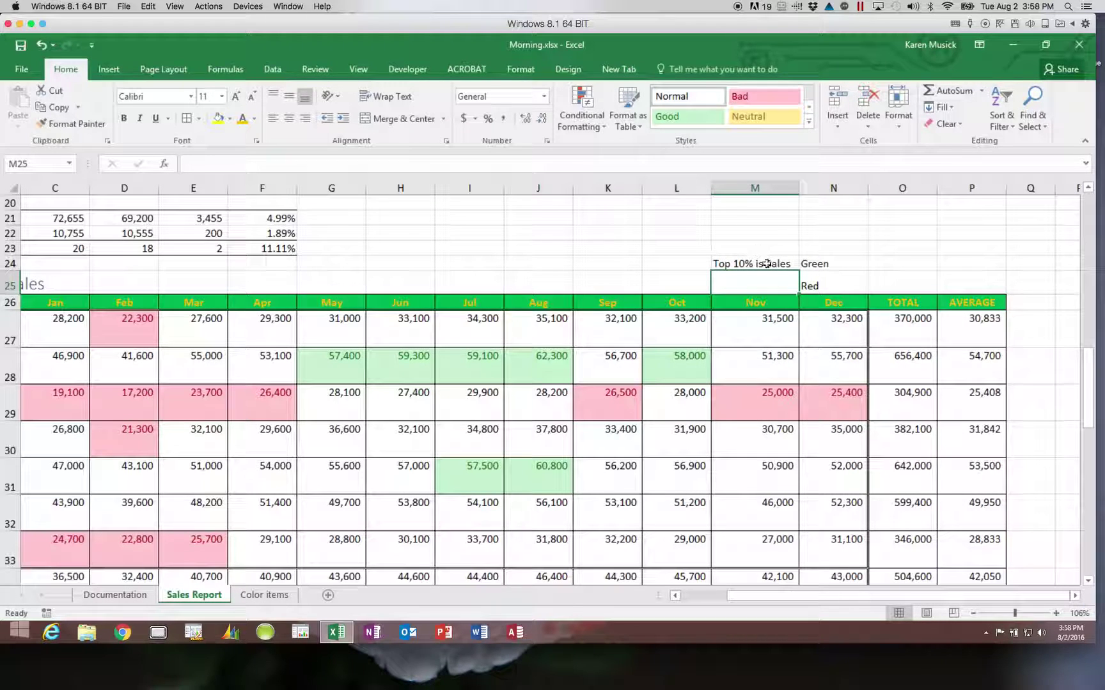
pyautogui.moveTo(794, 190); pyautogui.dragTo(793, 191)
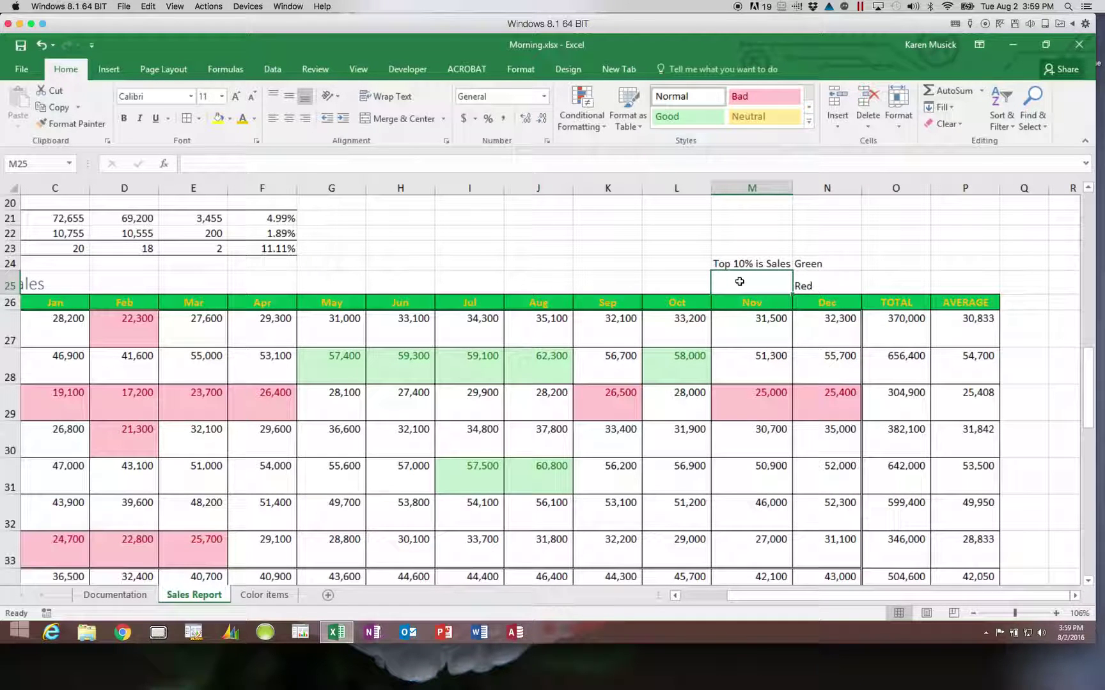
pyautogui.write('Bottom 10')
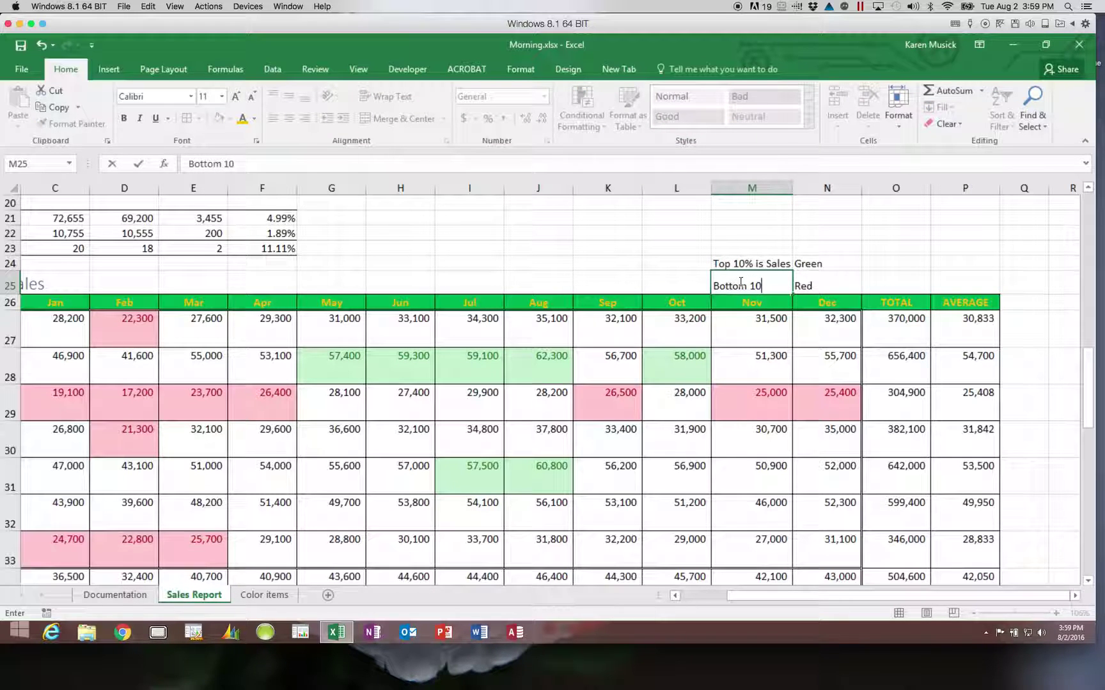
pyautogui.write('% in Sales')
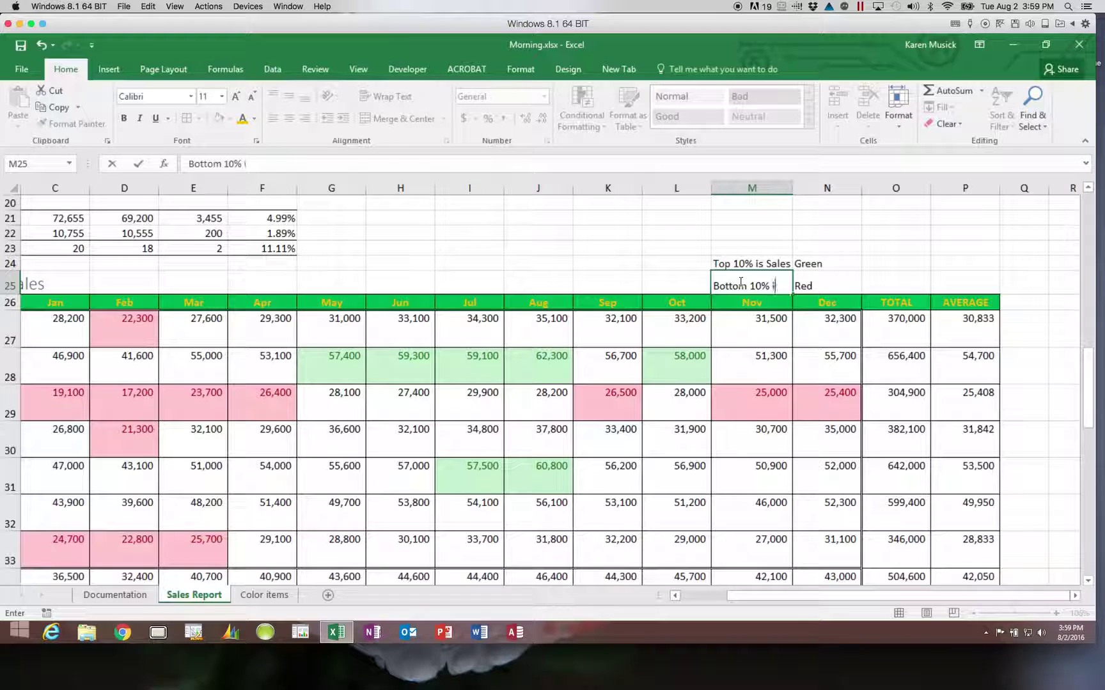
pyautogui.press('Return')
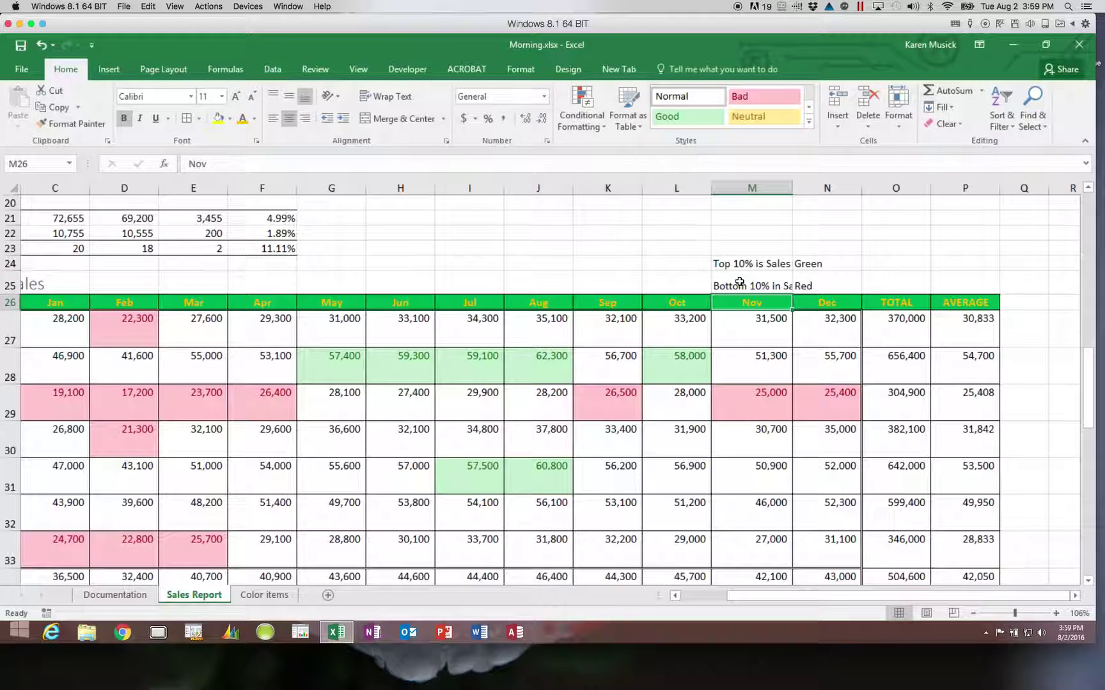
# Correct the M24 label to read 'Top 10% in Sales'
pyautogui.click(752, 264)
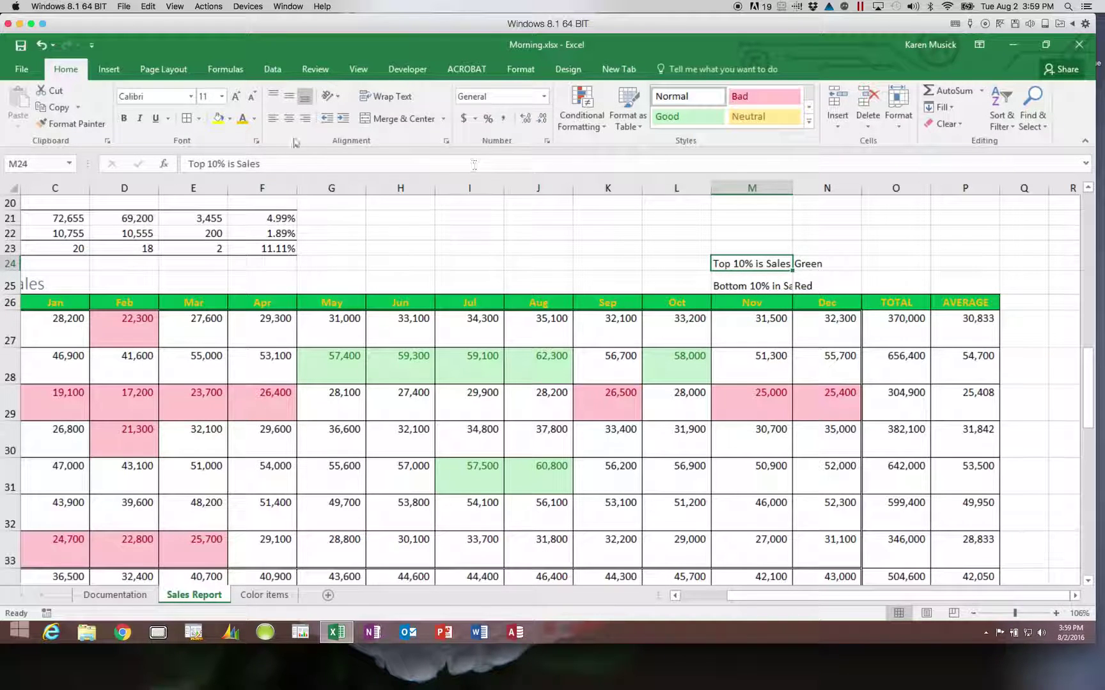
pyautogui.click(230, 166)
pyautogui.doubleClick(233, 165)
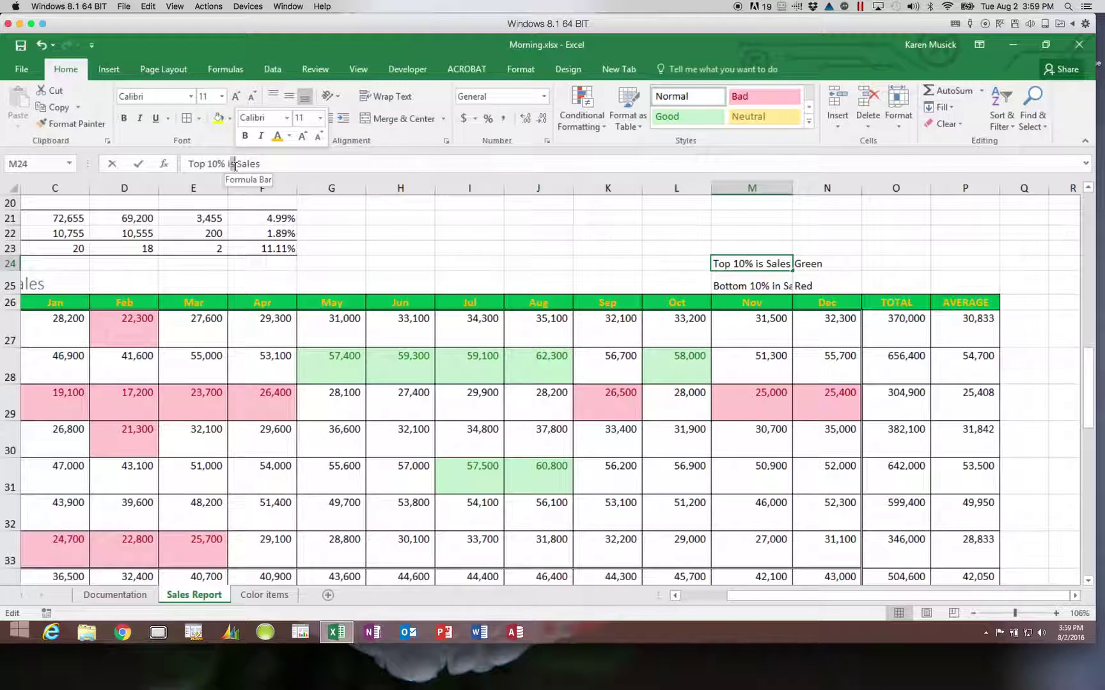
pyautogui.write('in')
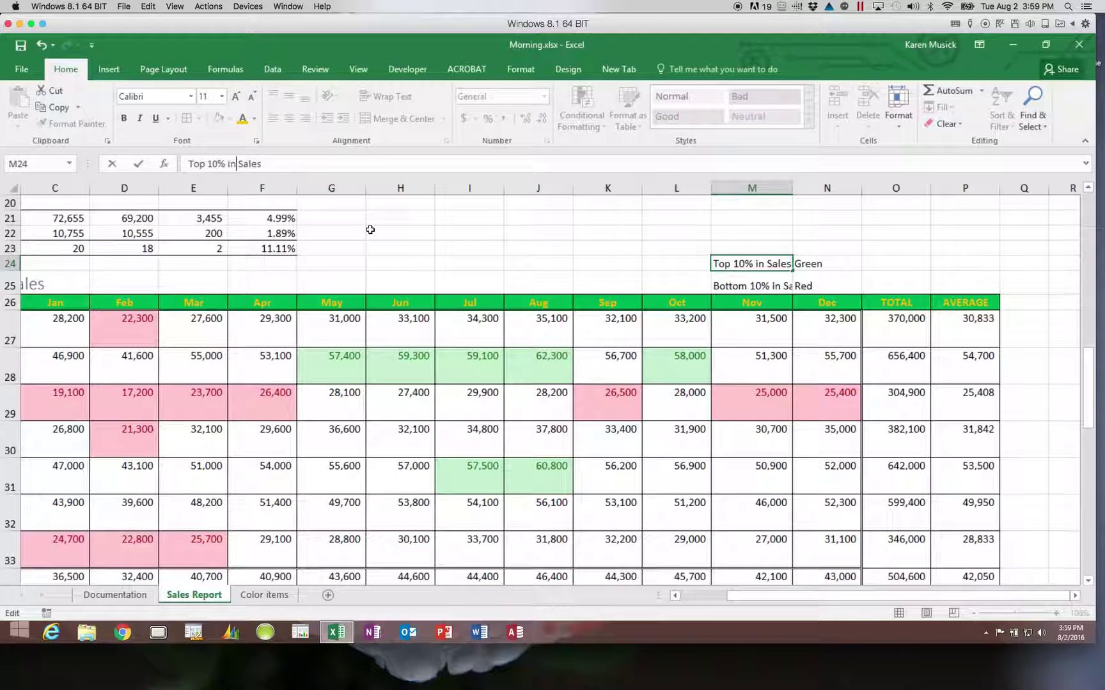
pyautogui.press('Return')
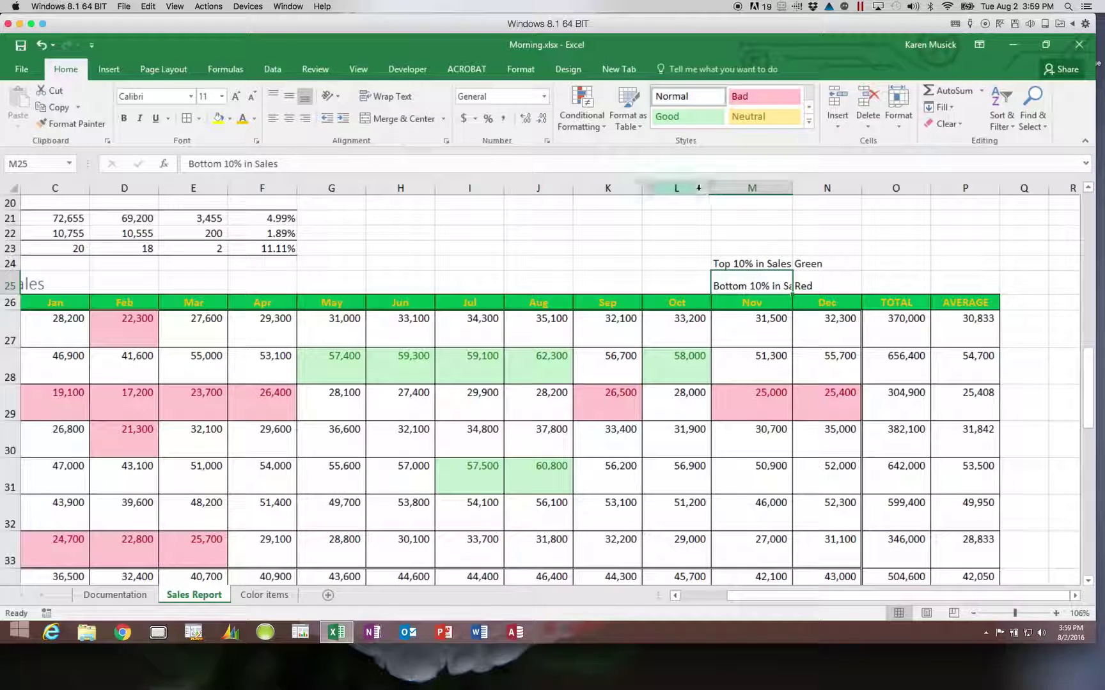
pyautogui.click(676, 188)
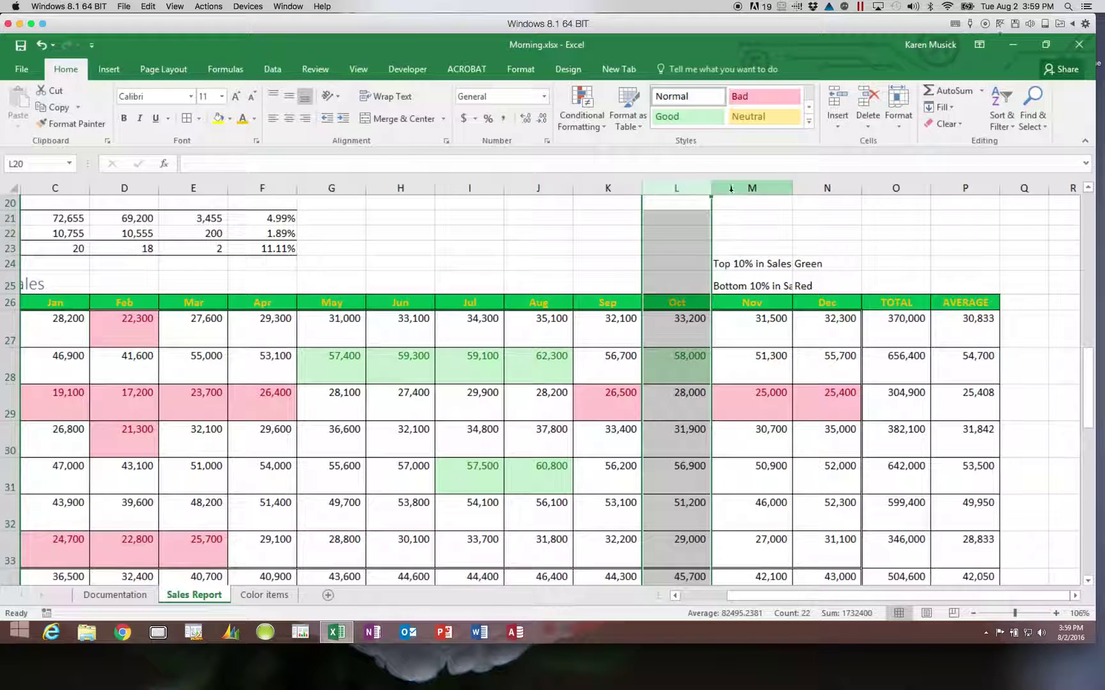
# Narrow column M and wrap the legend descriptions in M24:M25
pyautogui.moveTo(710, 188); pyautogui.dragTo(780, 188)
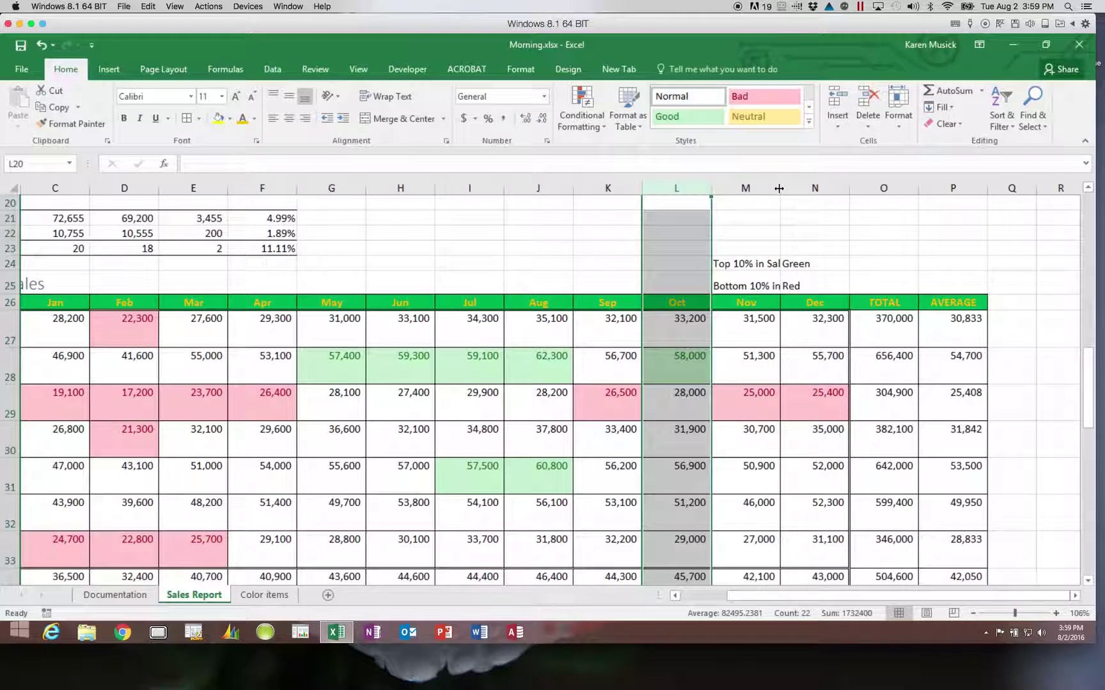
pyautogui.click(739, 266)
pyautogui.moveTo(739, 265); pyautogui.dragTo(736, 281)
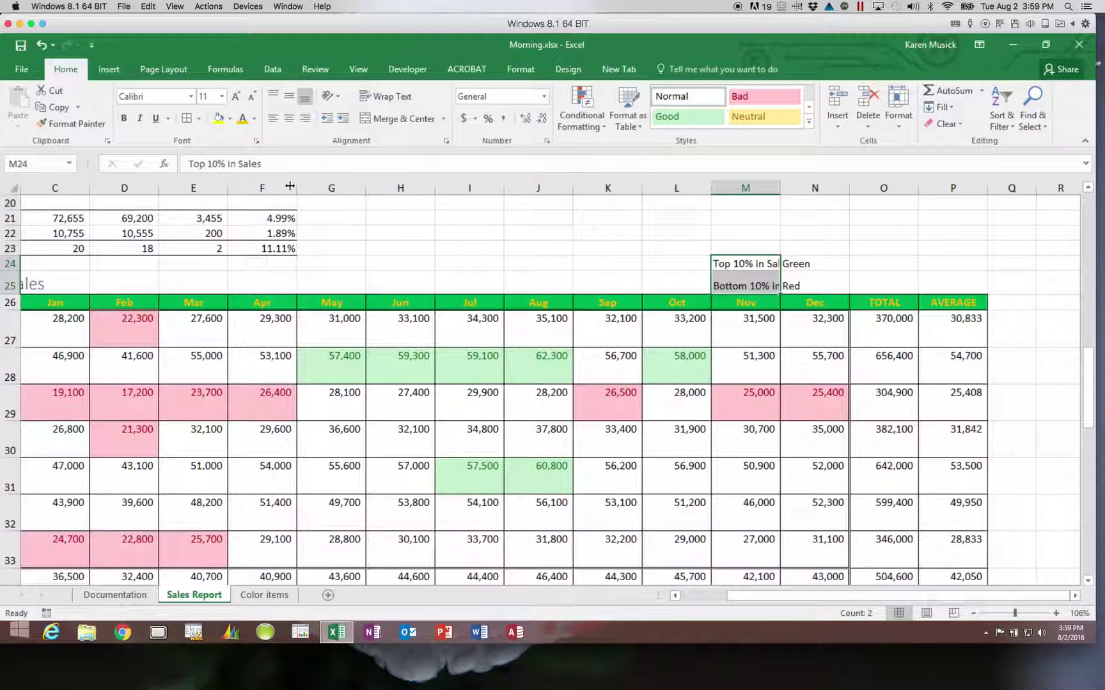
pyautogui.click(377, 98)
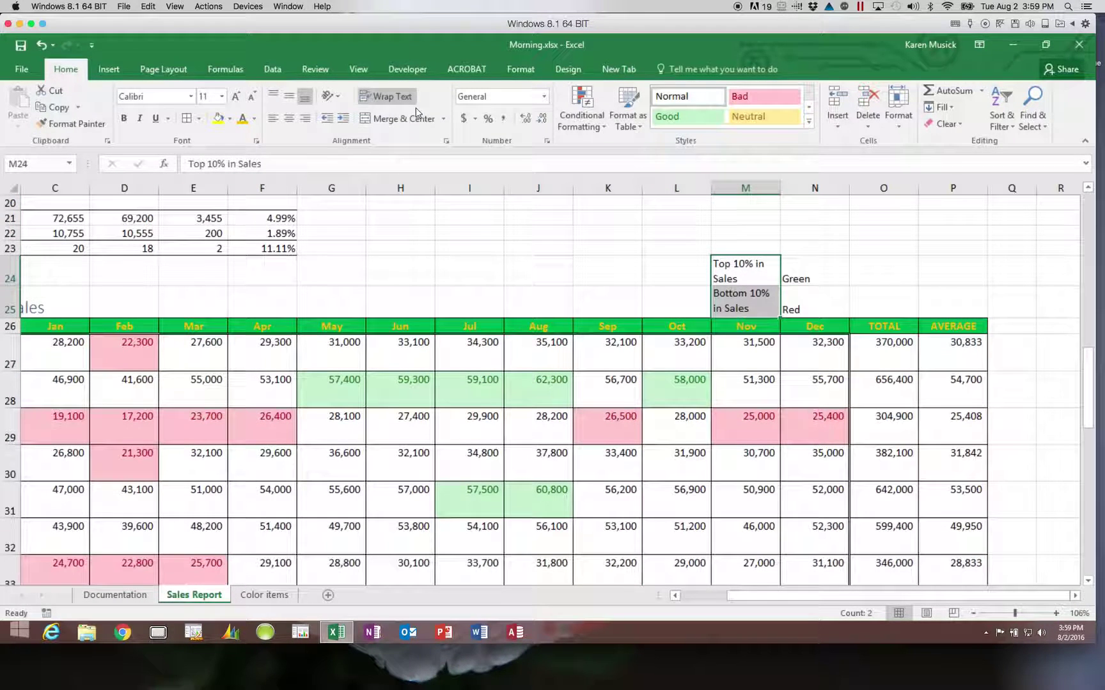
# Centre the Green and Red labels in N24:N25
pyautogui.click(811, 273)
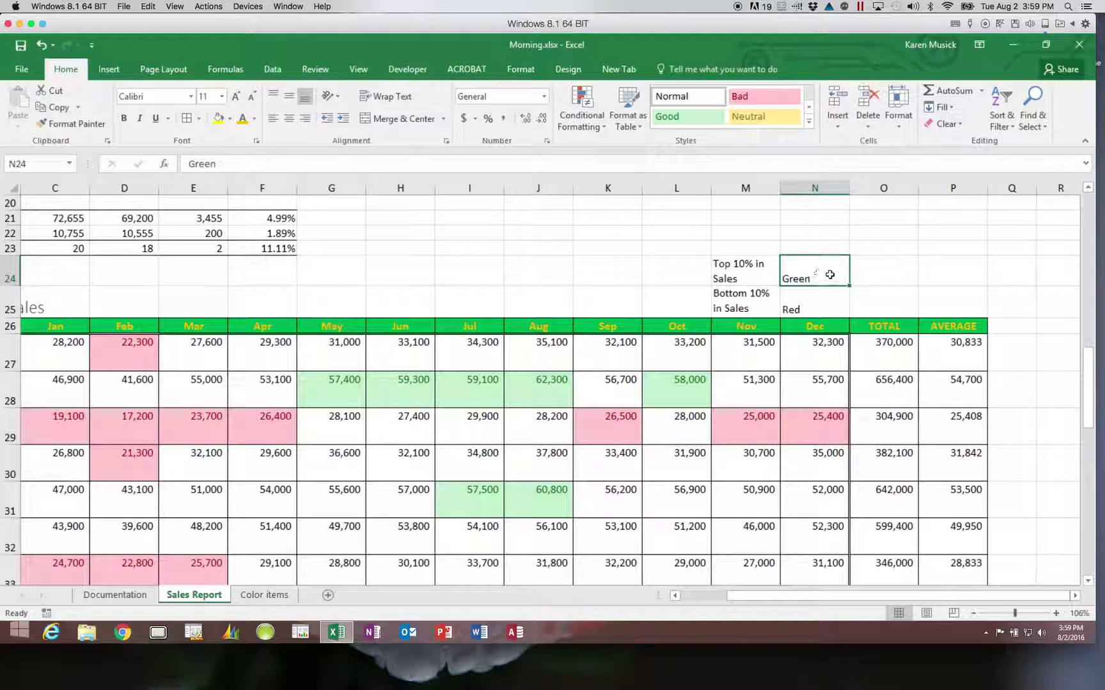
pyautogui.moveTo(814, 276); pyautogui.dragTo(819, 299)
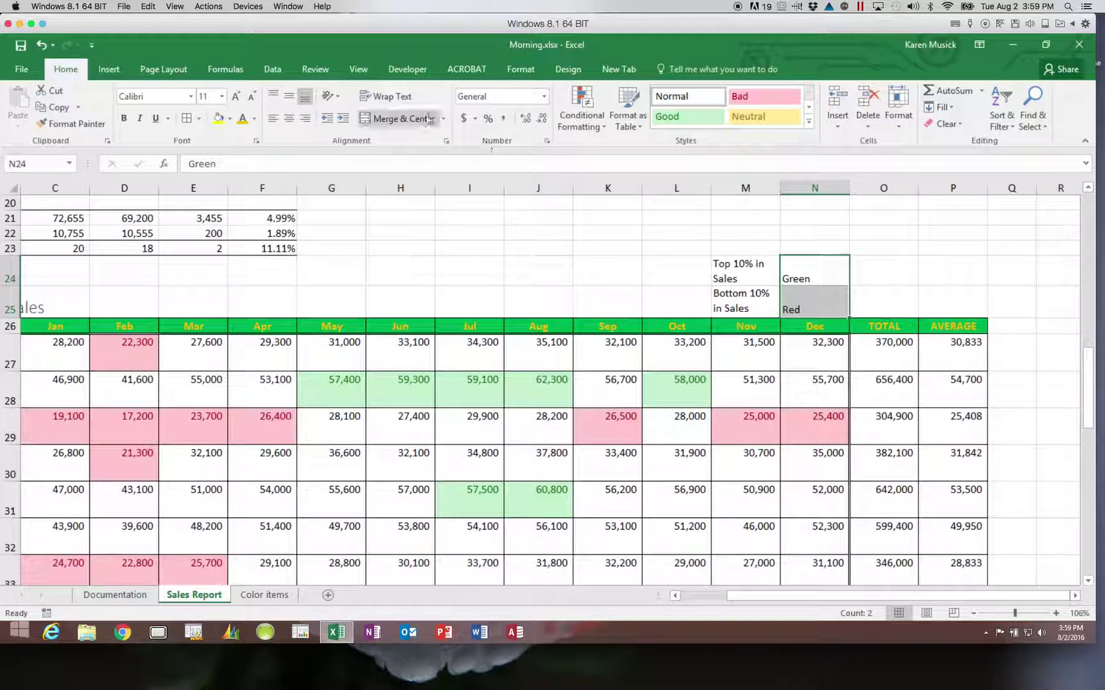
pyautogui.click(289, 119)
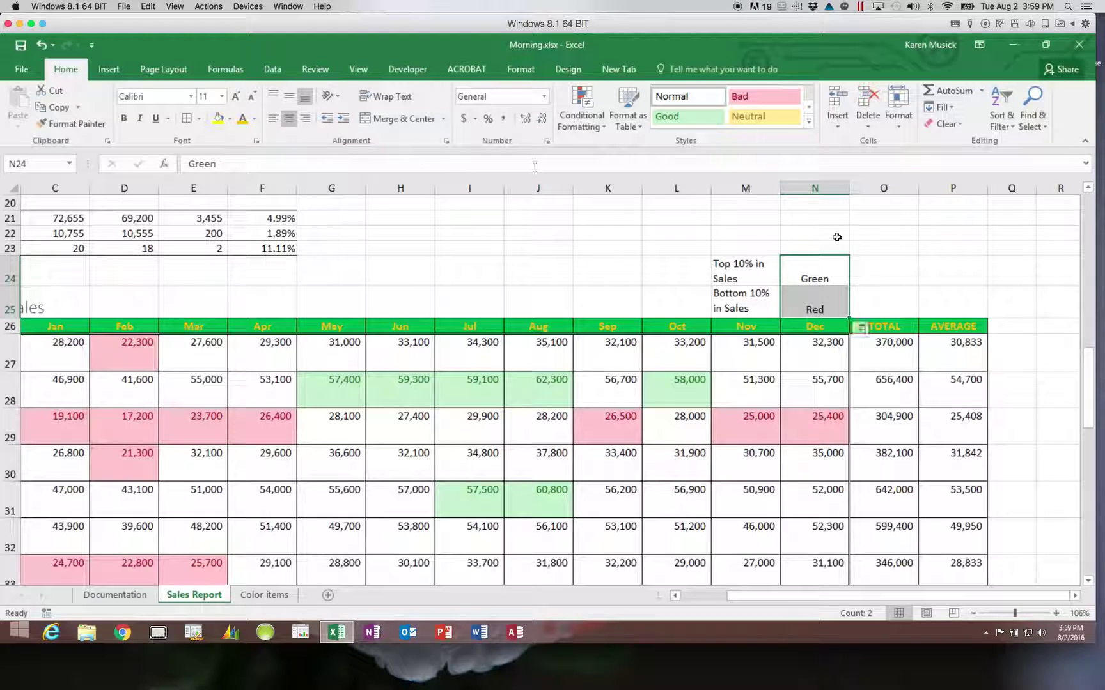
pyautogui.click(826, 275)
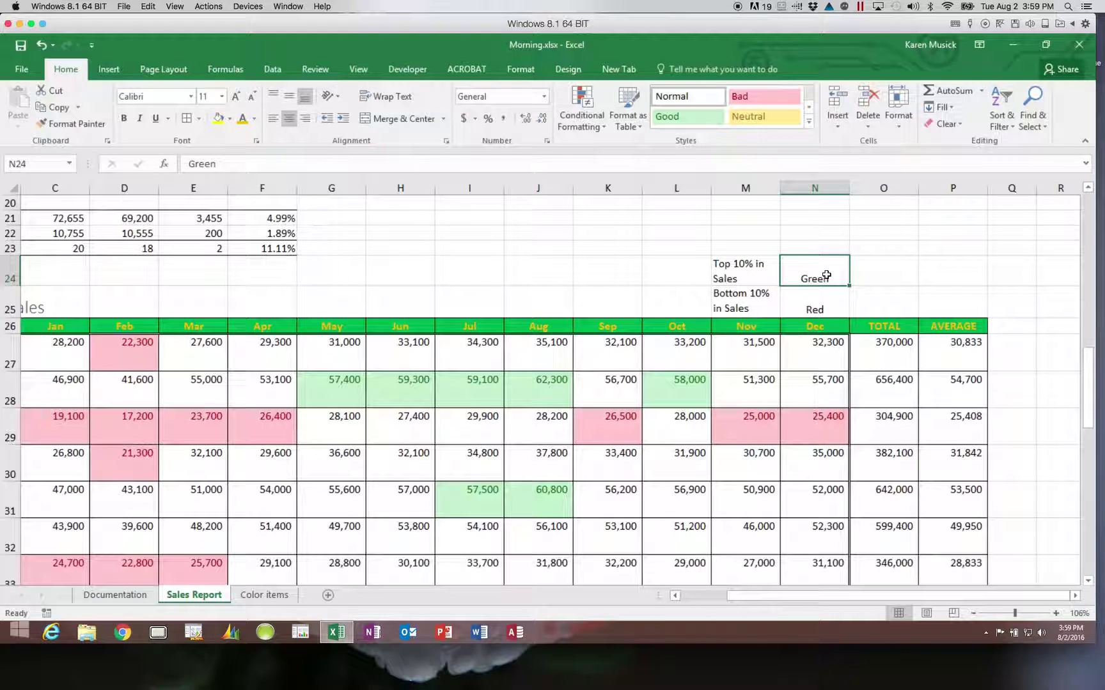
# Add a Text that Contains rule with Green Fill with Dark Green Text to N24
pyautogui.click(582, 113)
pyautogui.moveTo(604, 143)
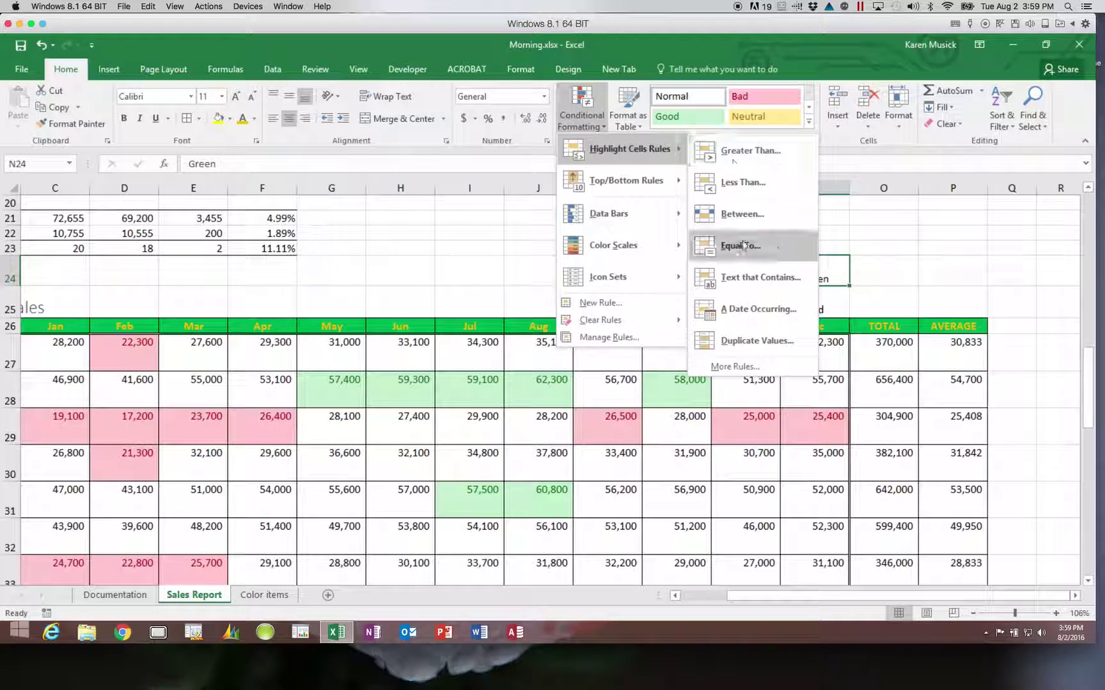
pyautogui.click(752, 276)
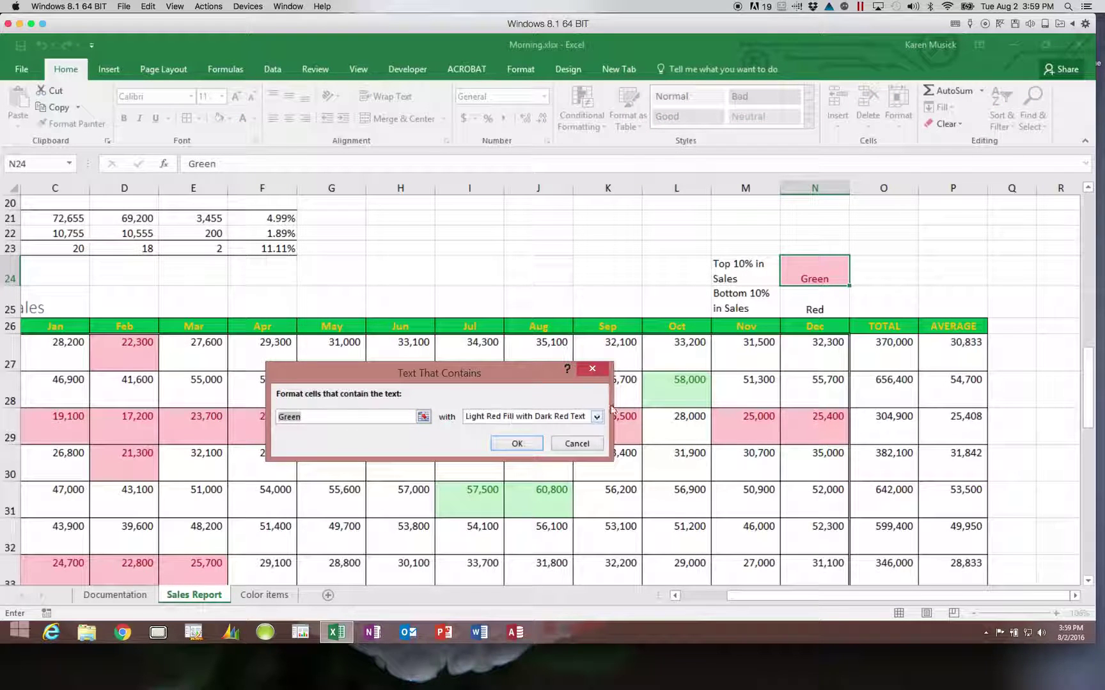
pyautogui.click(597, 416)
pyautogui.click(575, 447)
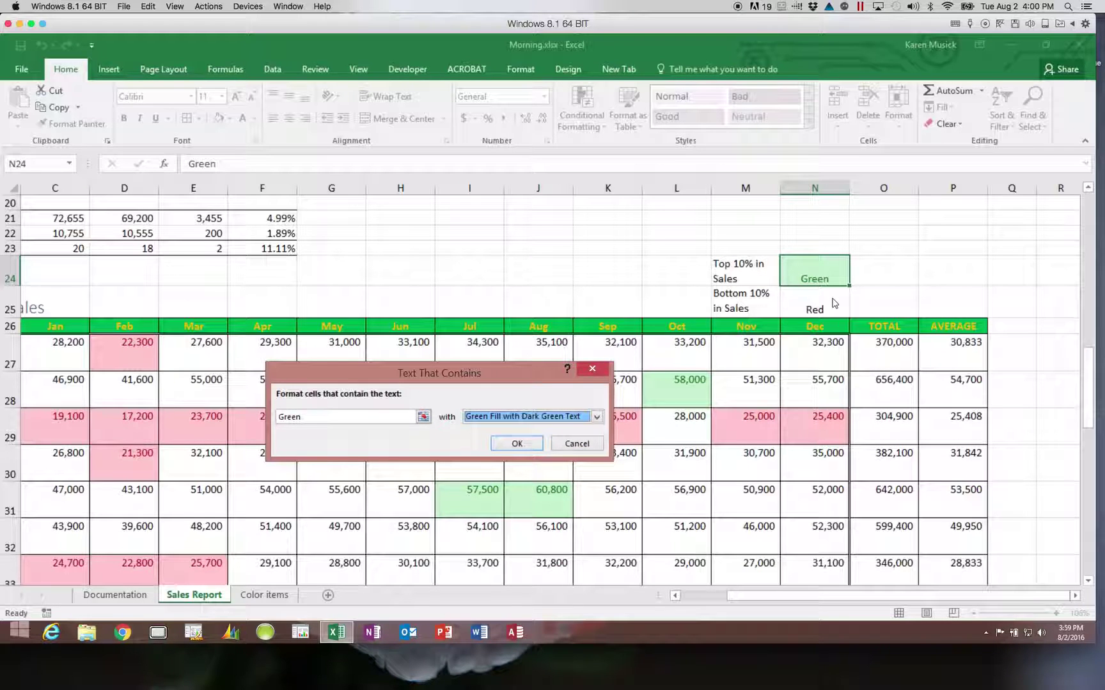
pyautogui.click(517, 443)
# Add a Text that Contains rule with Light Red Fill to the Red cell N25
pyautogui.click(816, 301)
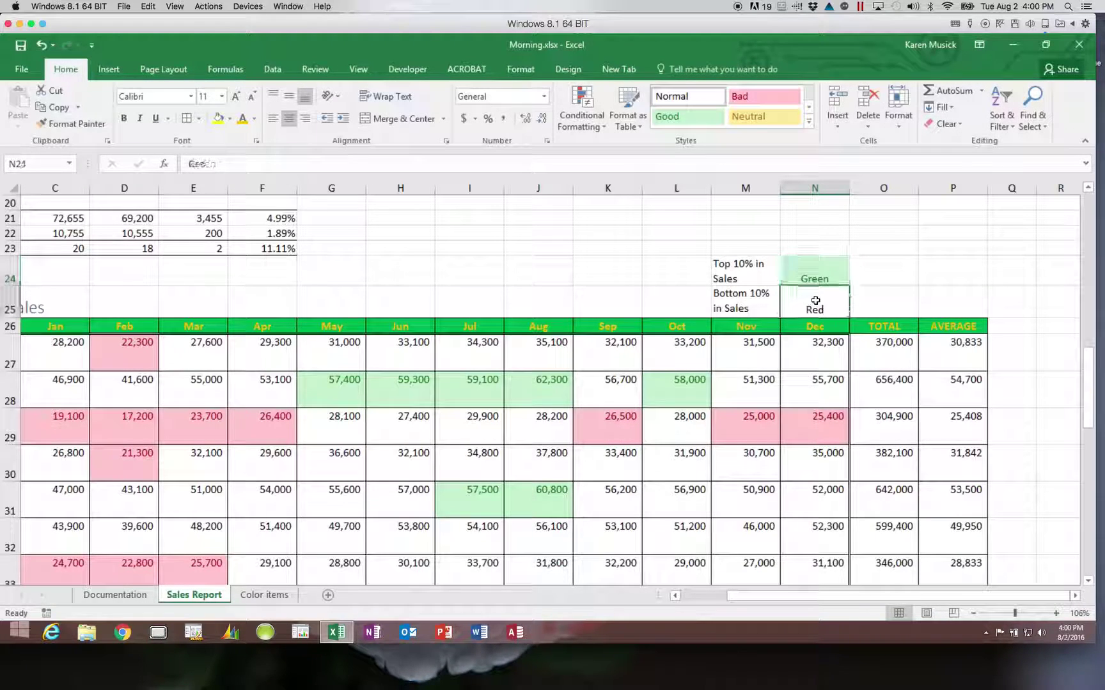
pyautogui.click(591, 124)
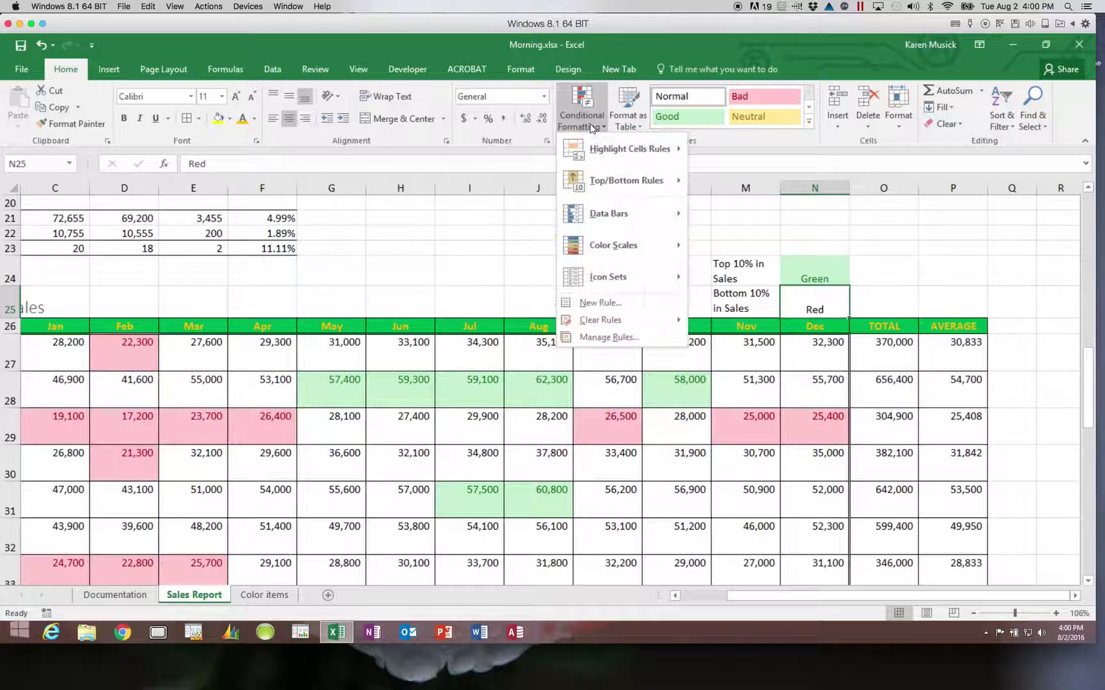
pyautogui.moveTo(601, 149)
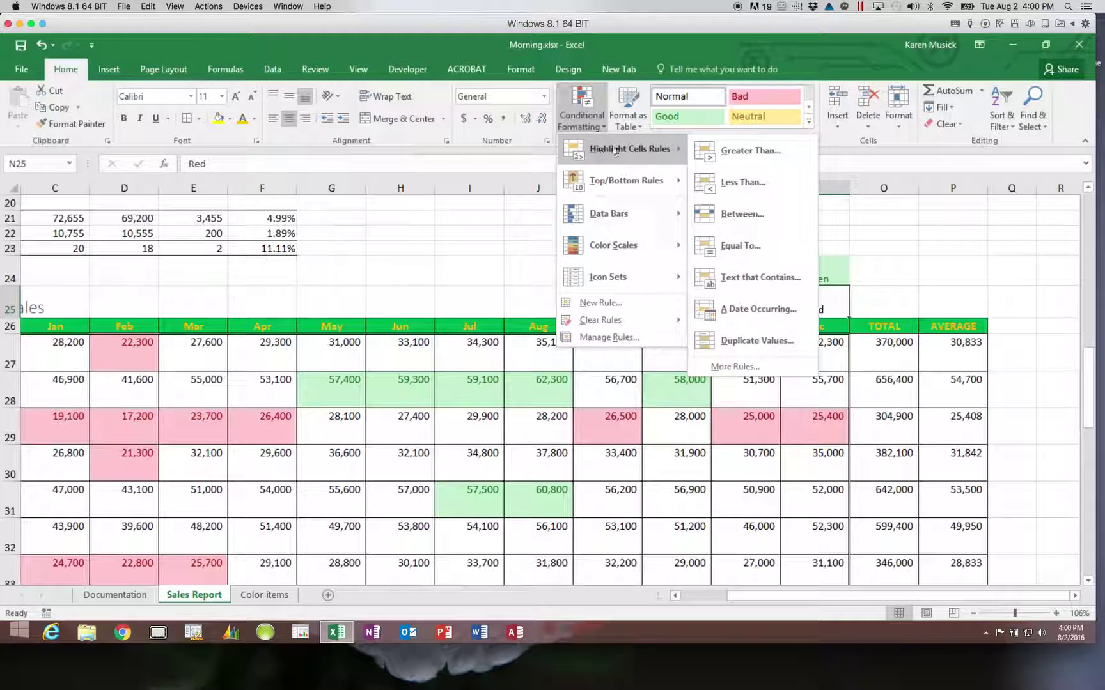
pyautogui.click(717, 281)
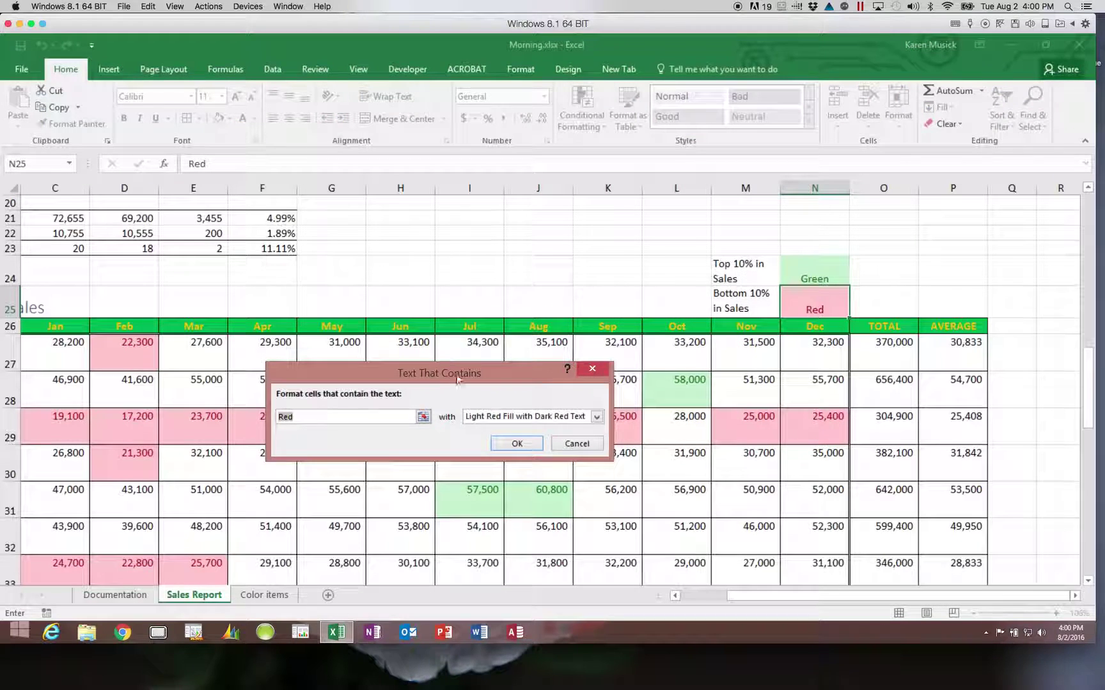
pyautogui.click(521, 443)
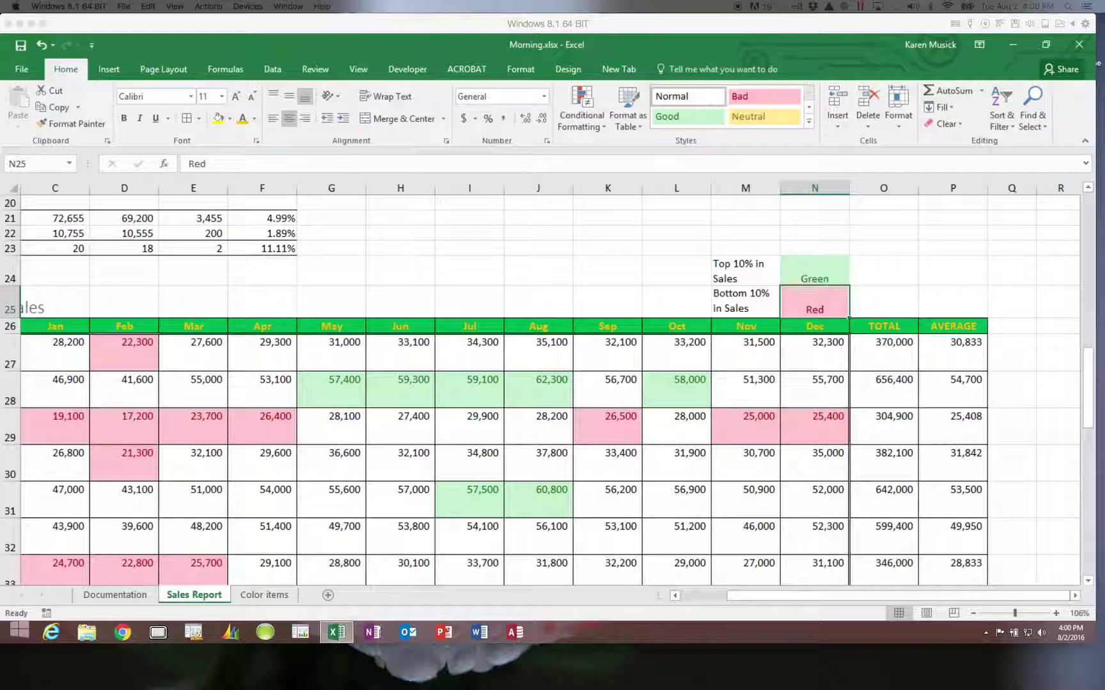
pyautogui.click(605, 125)
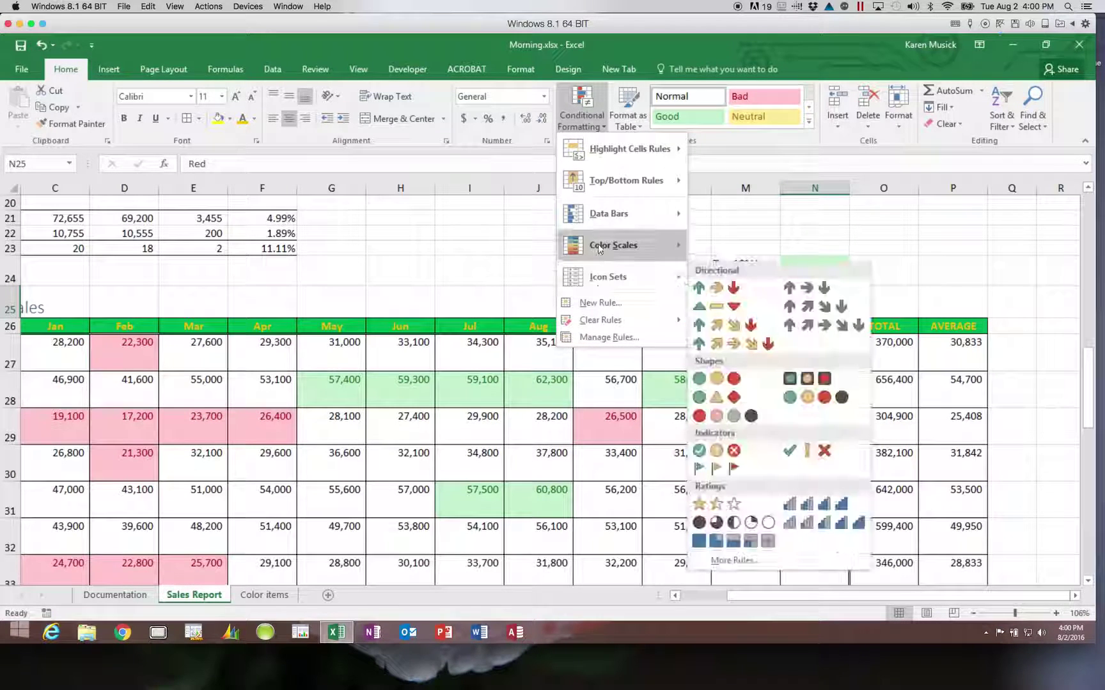
# Check the Highlight Cells and Top/Bottom rule options without adding a rule, then bring up the Windows charms bar
pyautogui.moveTo(592, 156)
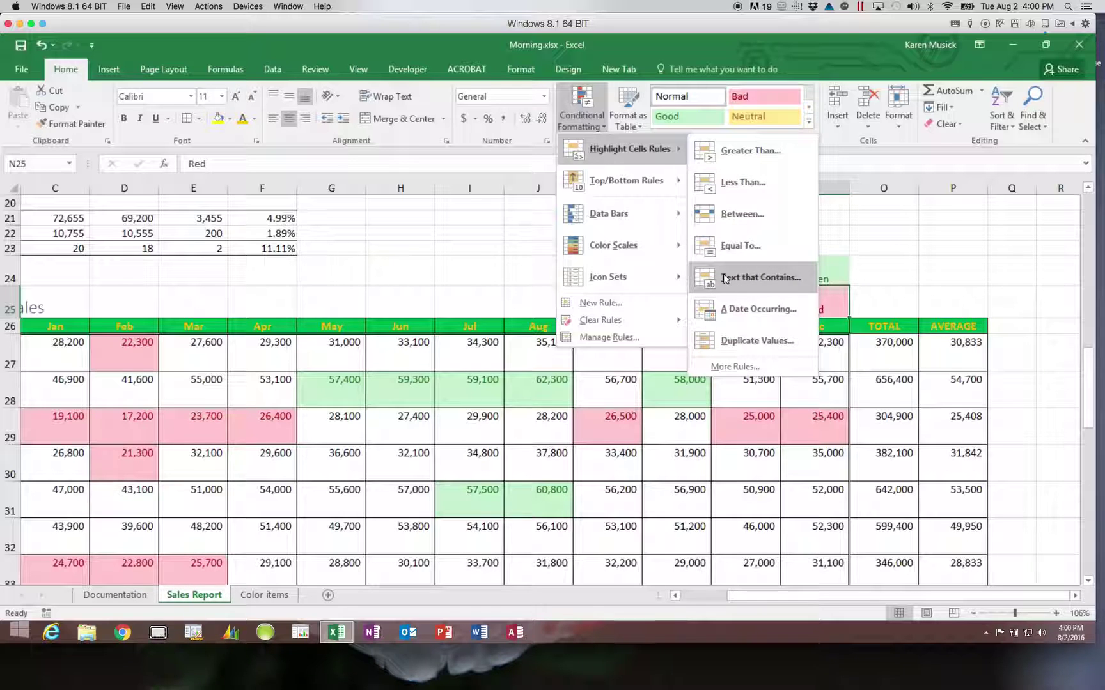
pyautogui.moveTo(665, 188)
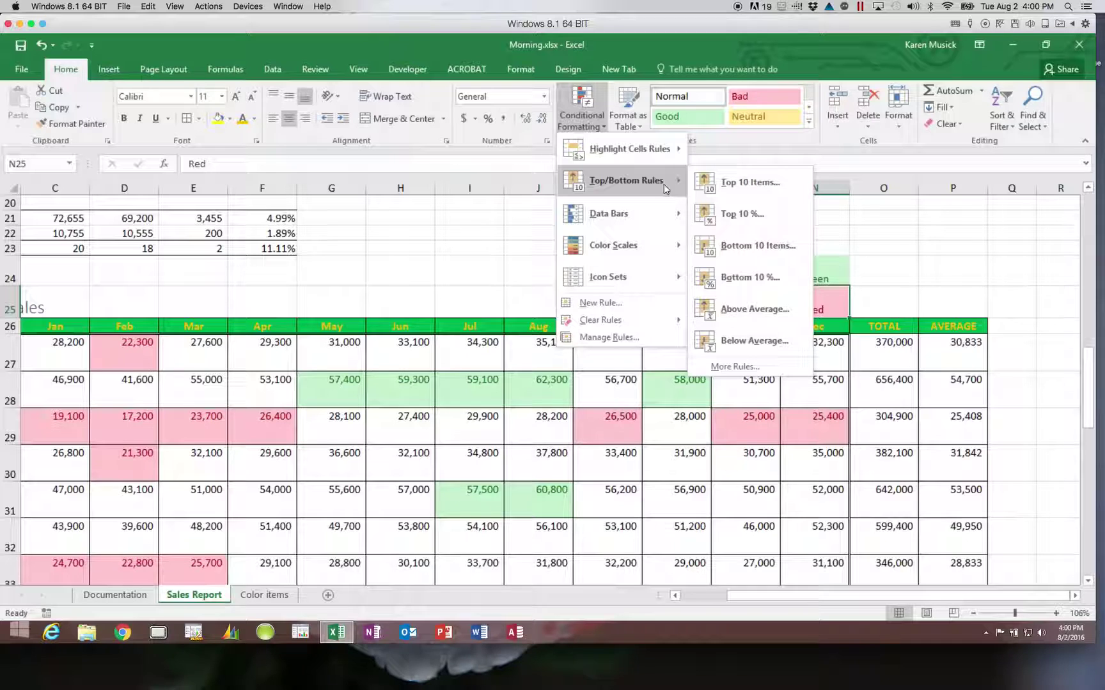
pyautogui.click(474, 272)
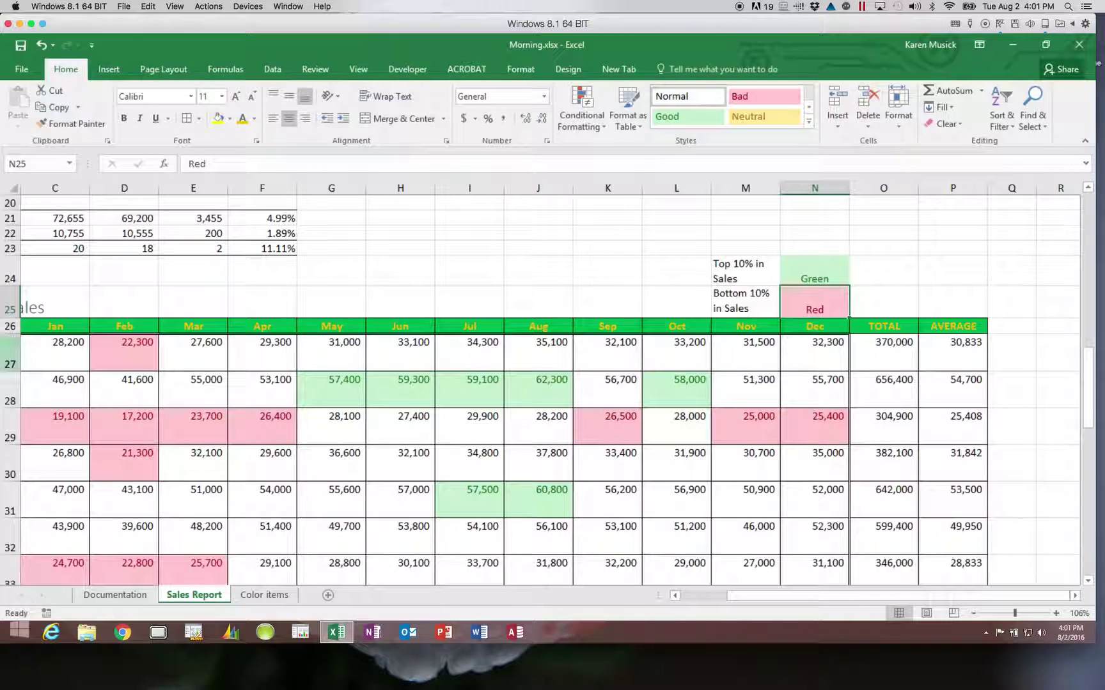
pyautogui.press('super+c')
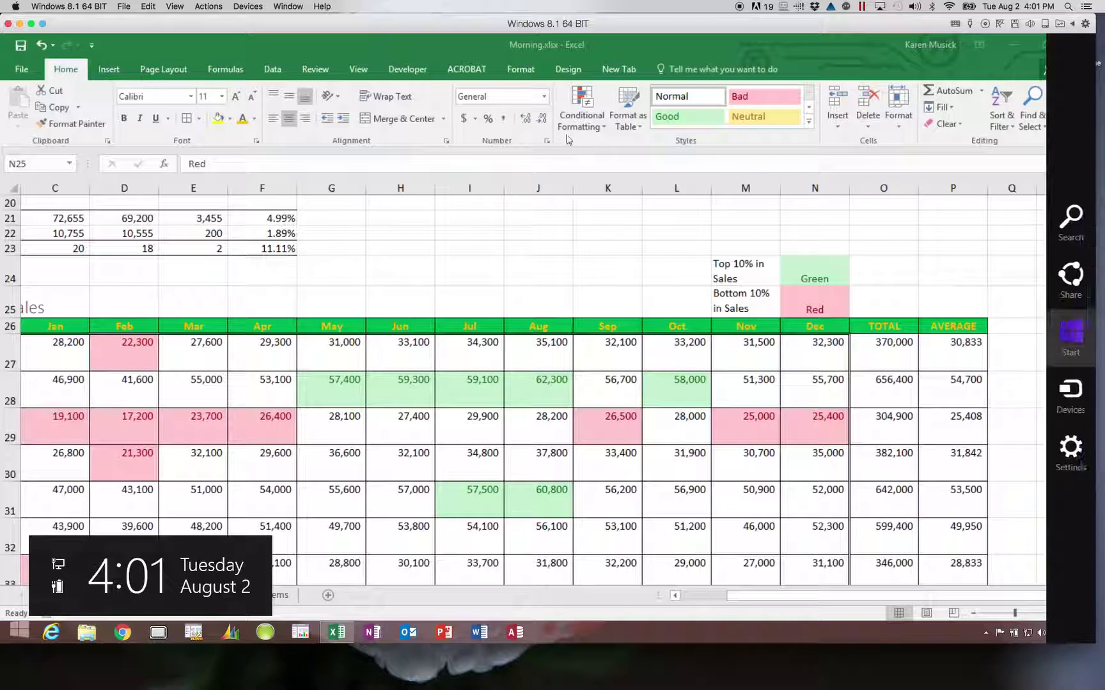